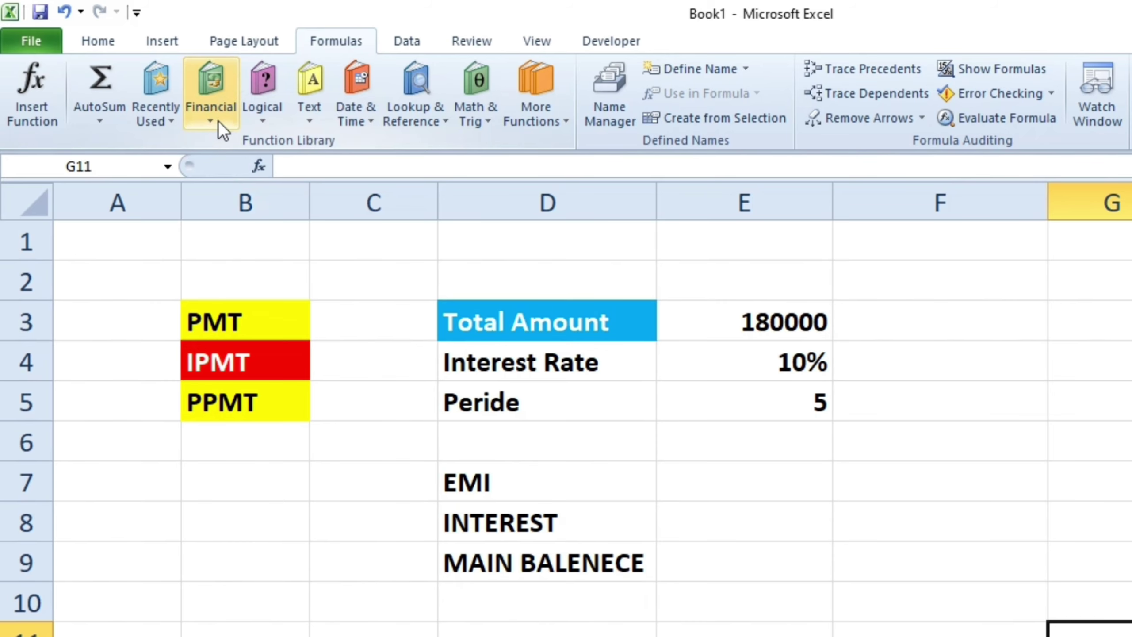
Step: Look over the PMT, IPMT and PPMT labels and browse the list of available financial functions
left_click(213, 322)
left_click(257, 377)
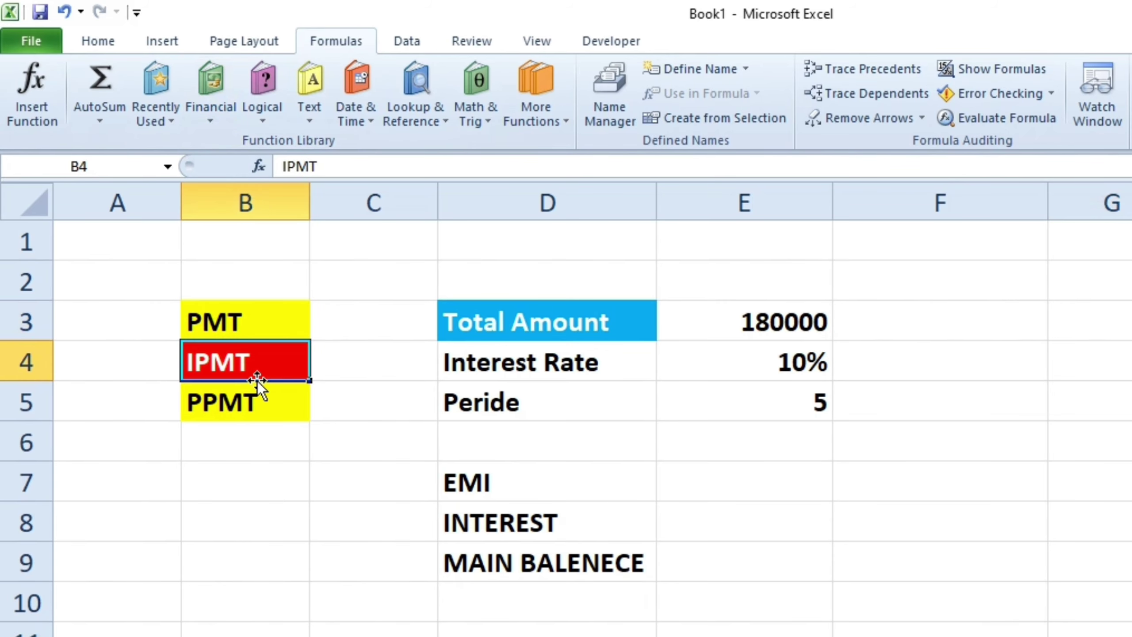
left_click(261, 402)
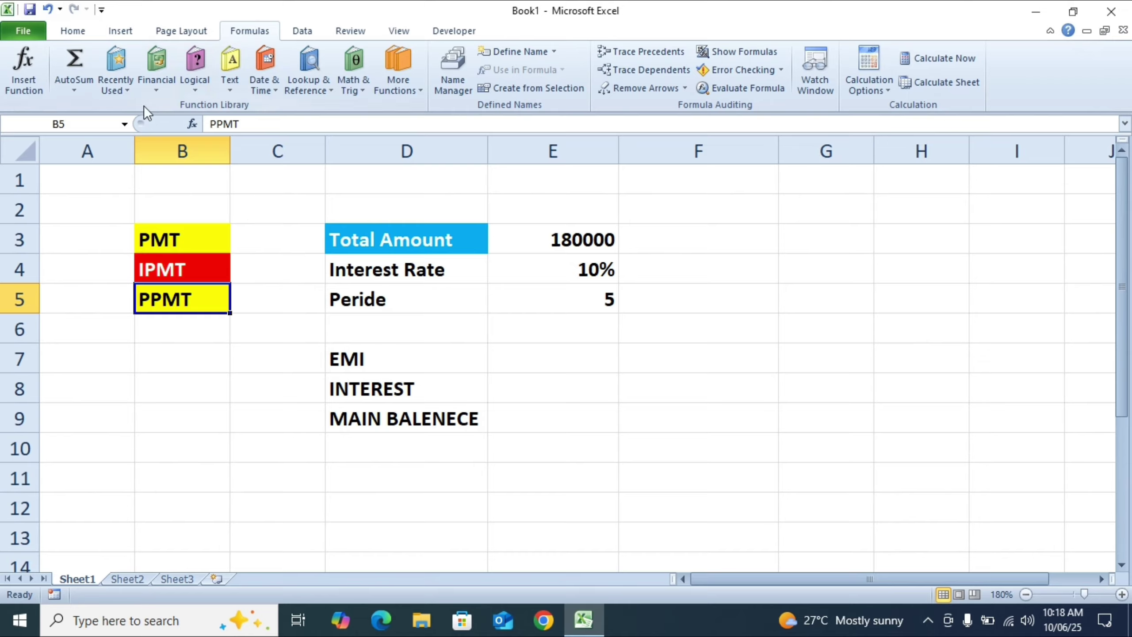
left_click(158, 90)
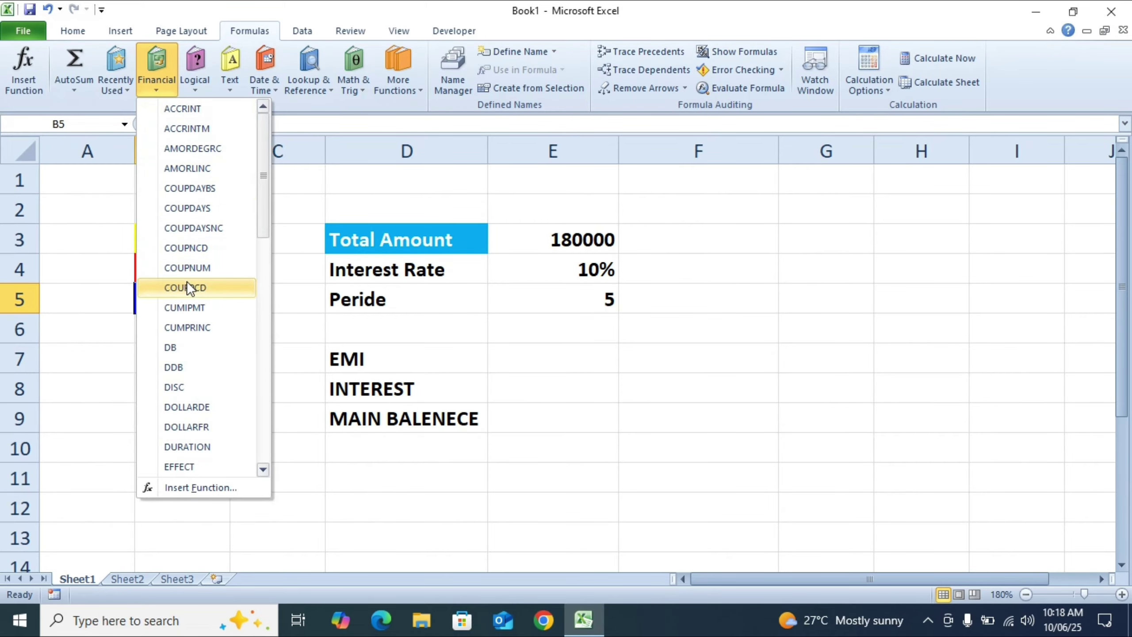
scroll(189, 282, "down", 3)
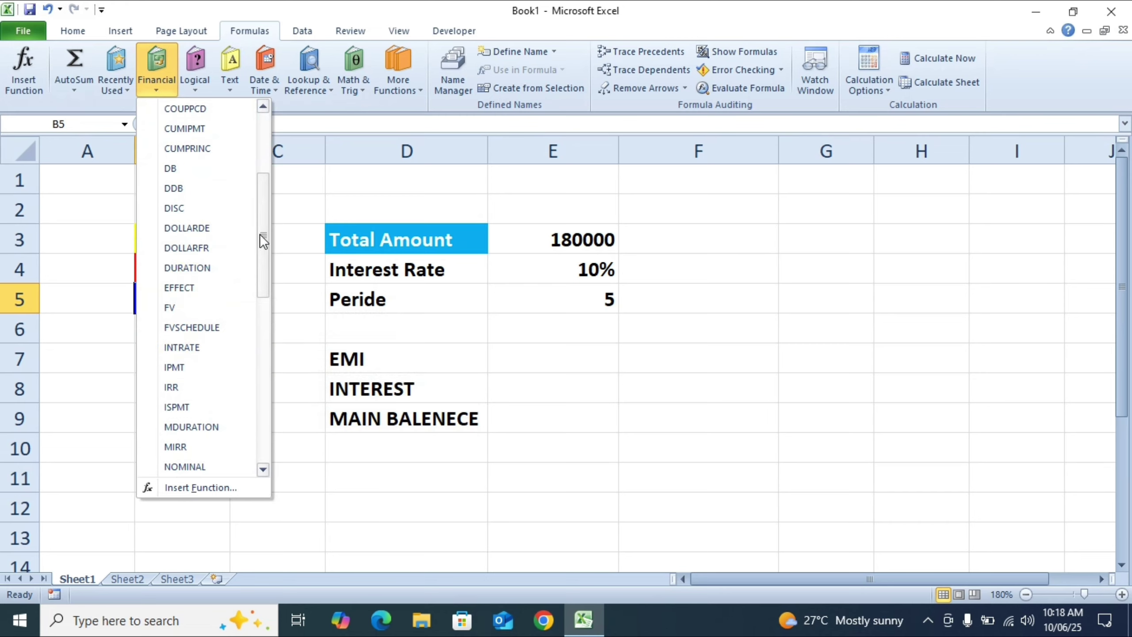
left_click_drag(260, 235, 238, 156)
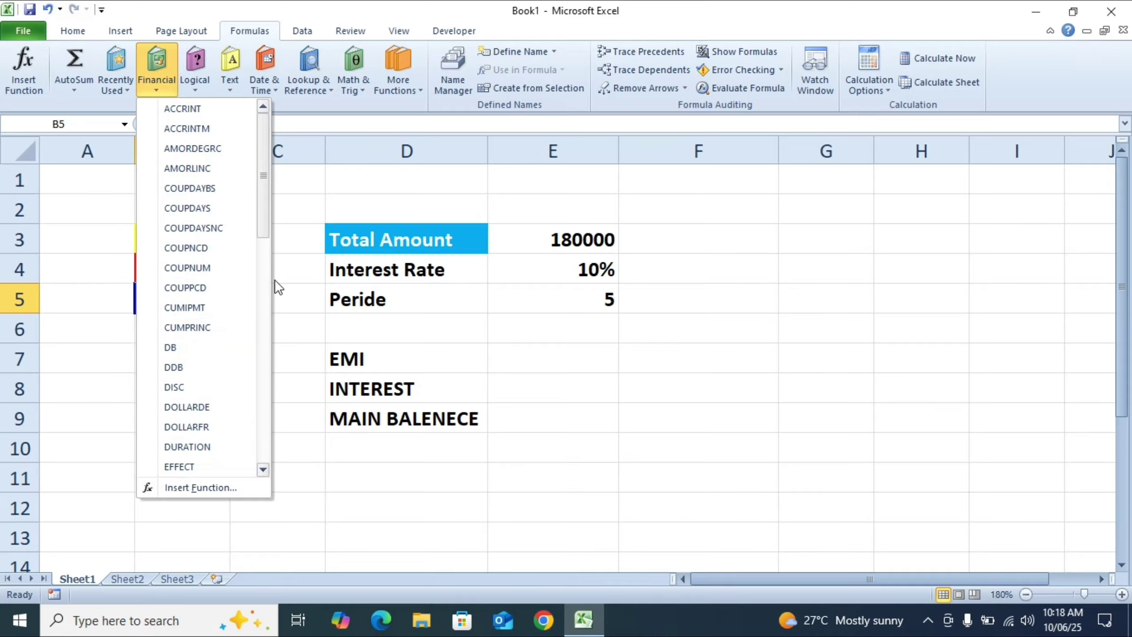
left_click(293, 282)
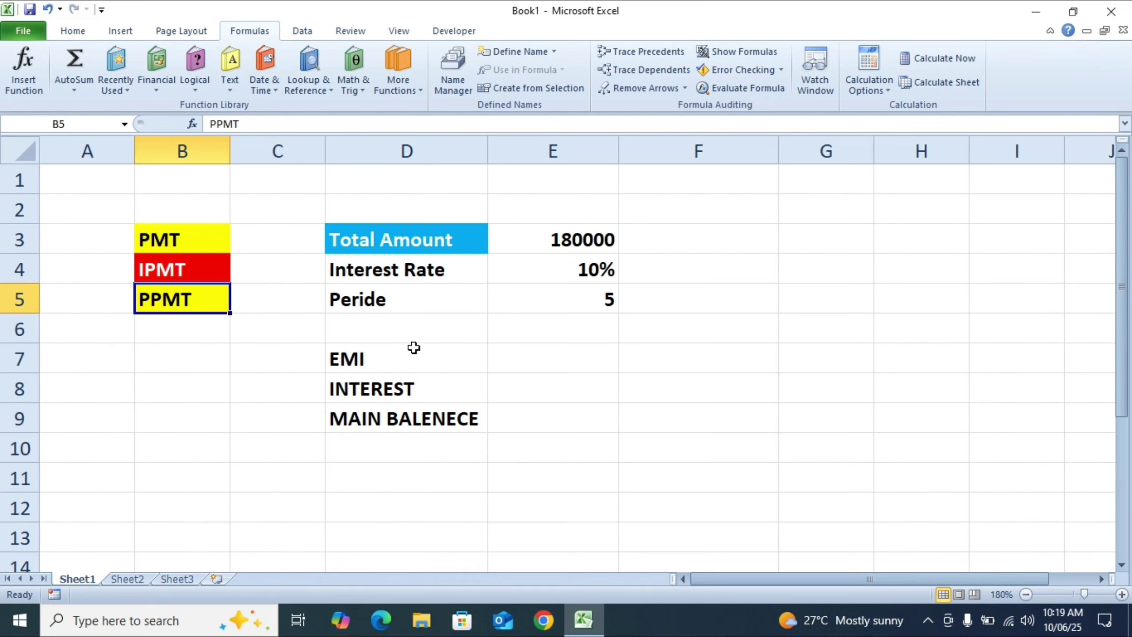
Step: Review the three loan function names listed in cells B3 to B5
left_click(175, 240)
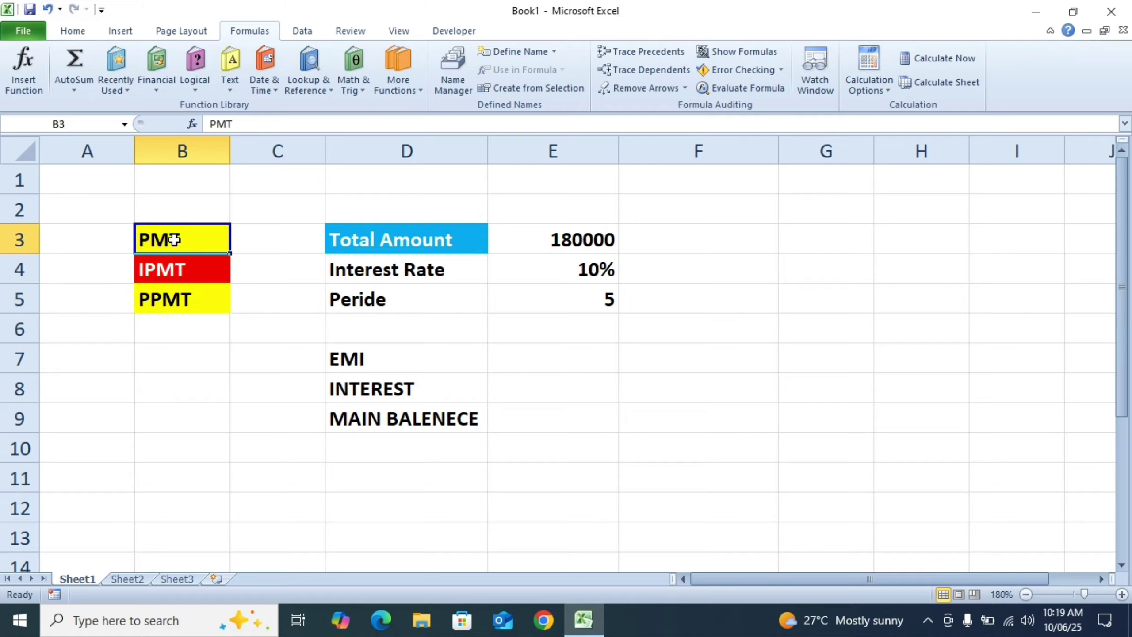
left_click_drag(174, 208, 180, 325)
left_click_drag(181, 213, 178, 272)
left_click(254, 213)
left_click(195, 247)
left_click(161, 271)
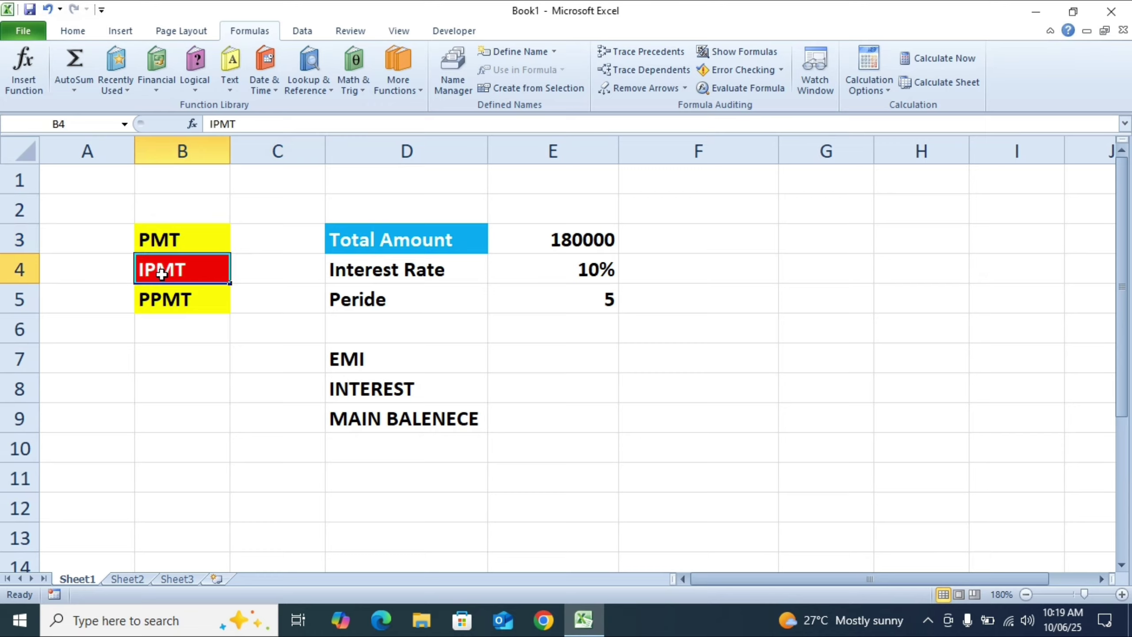
left_click(162, 306)
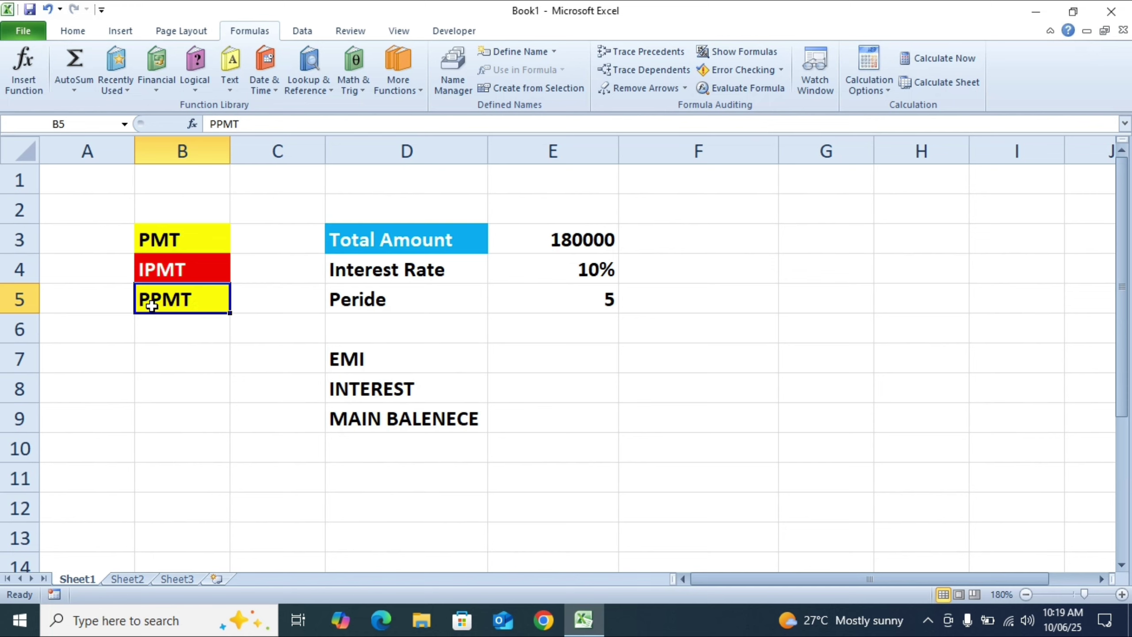
left_click(147, 278)
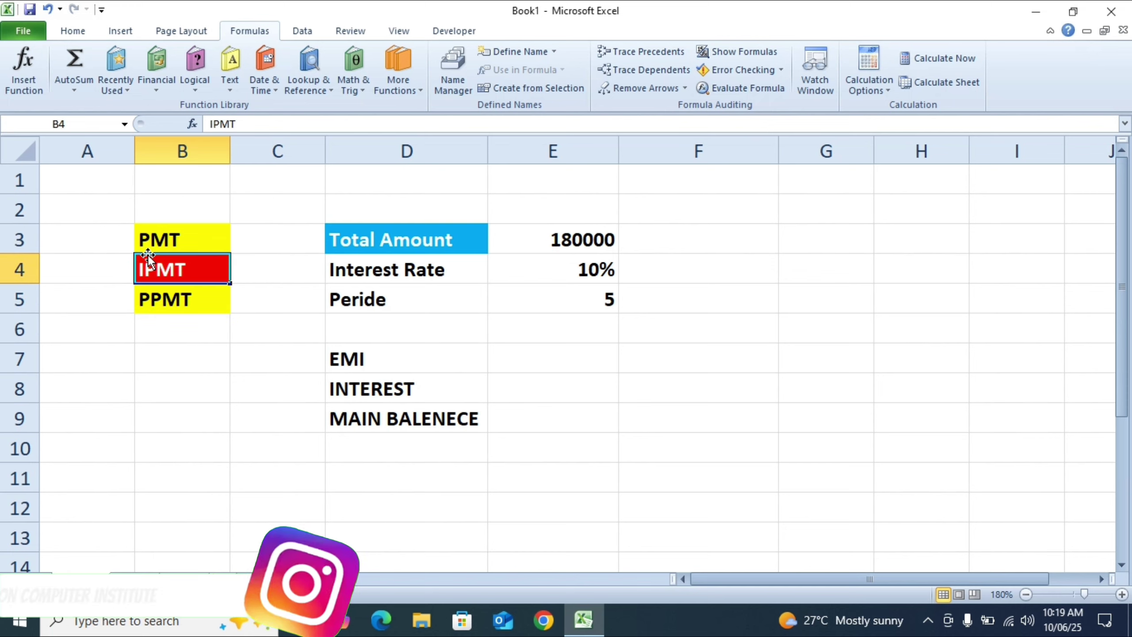
left_click(160, 243)
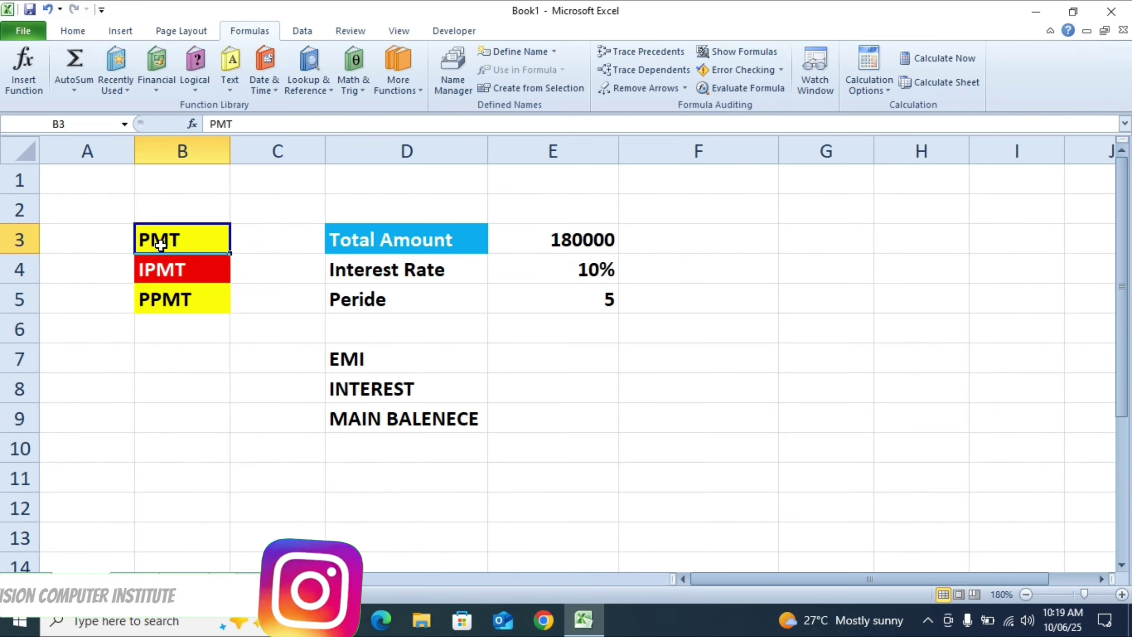
left_click(235, 200)
left_click_drag(234, 201, 139, 308)
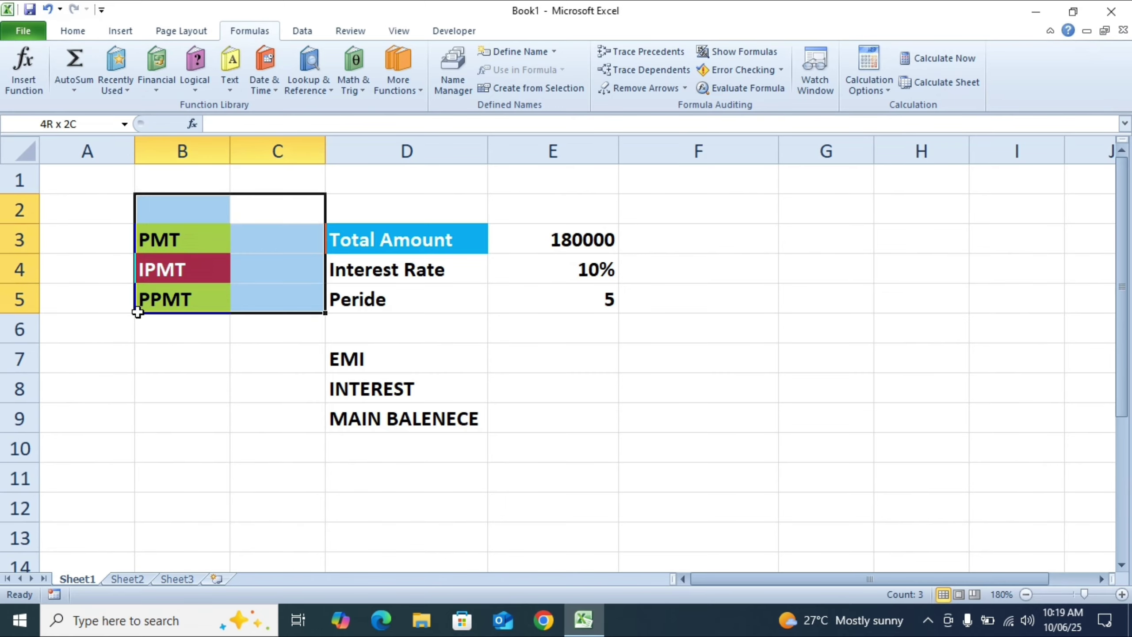
left_click(185, 227)
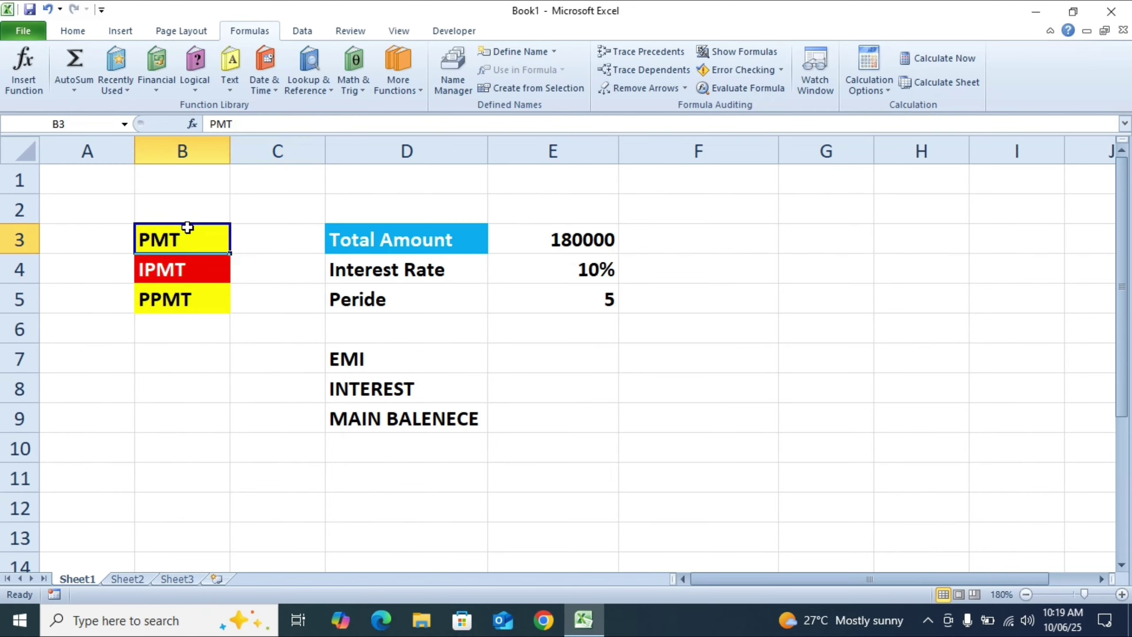
Step: Examine the loan inputs in D3:E5: total amount, interest rate and period
left_click_drag(321, 199, 606, 412)
left_click(708, 328)
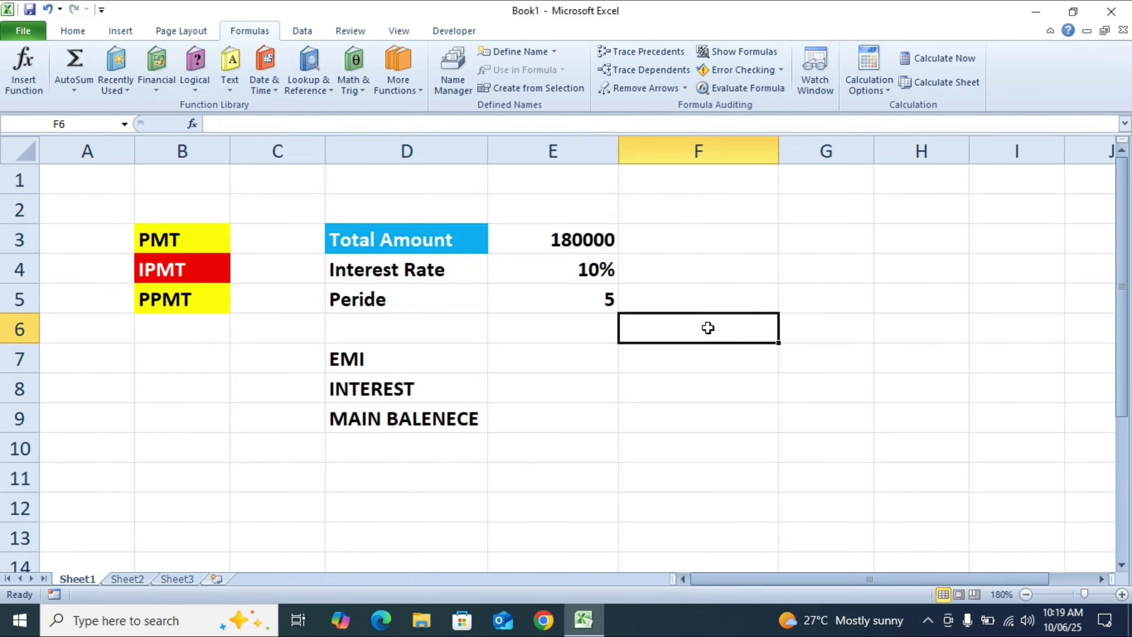
left_click(432, 240)
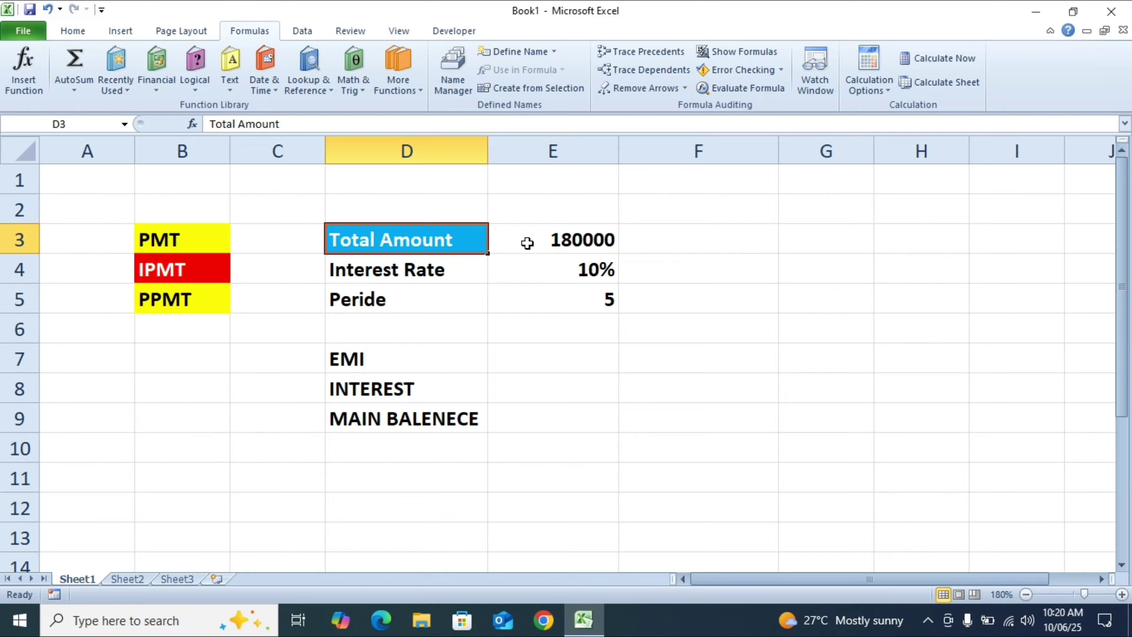
left_click(556, 221)
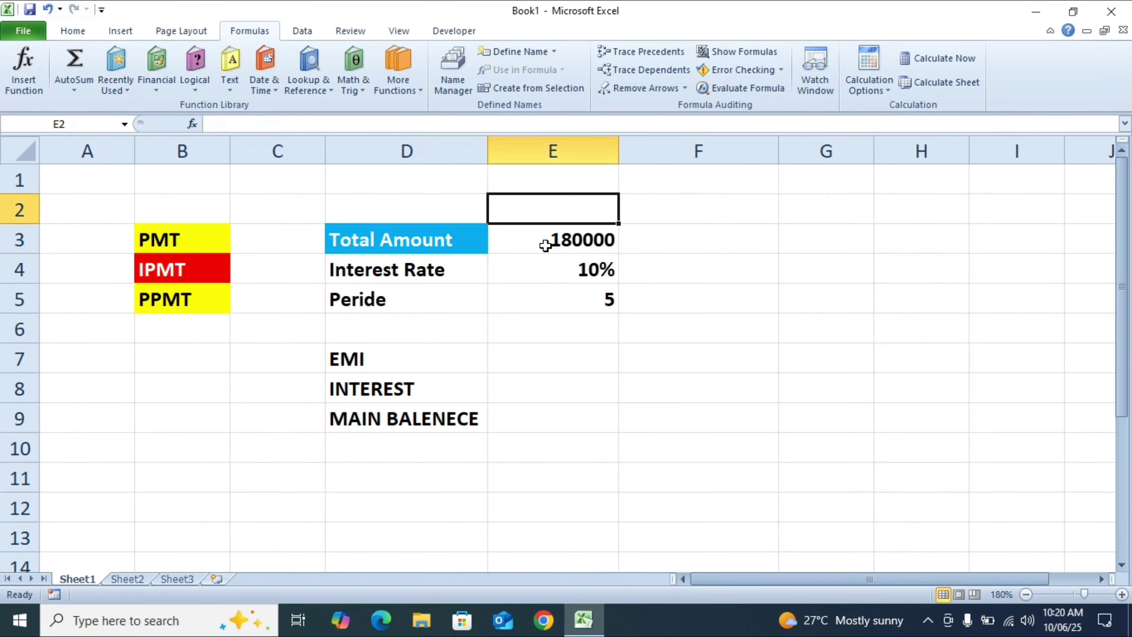
double_click(542, 246)
left_click(504, 278)
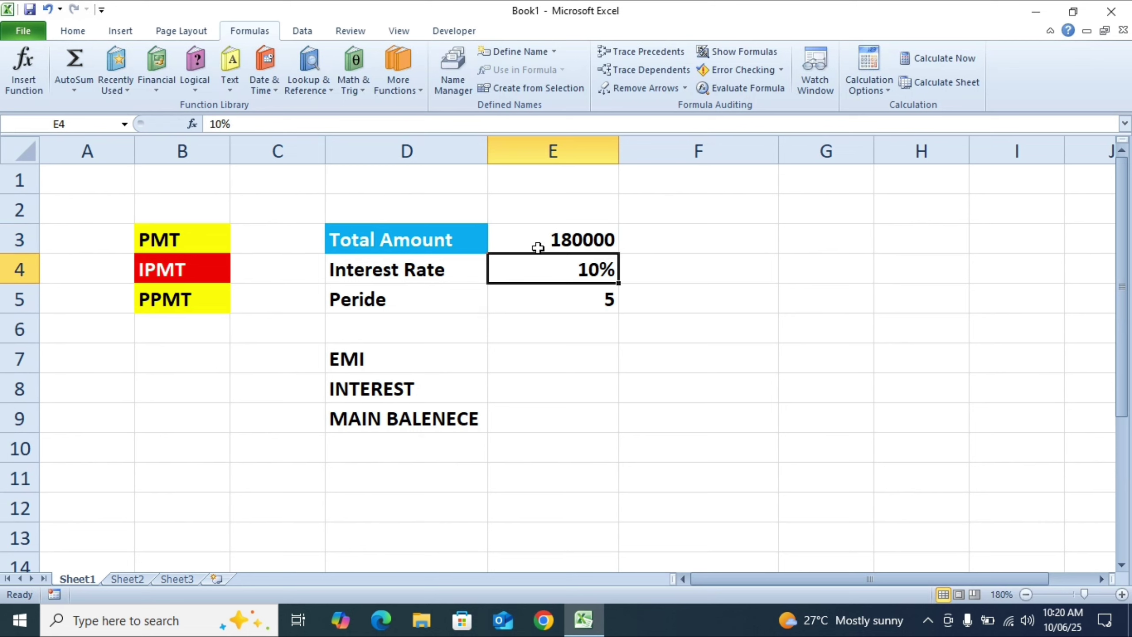
left_click(384, 241)
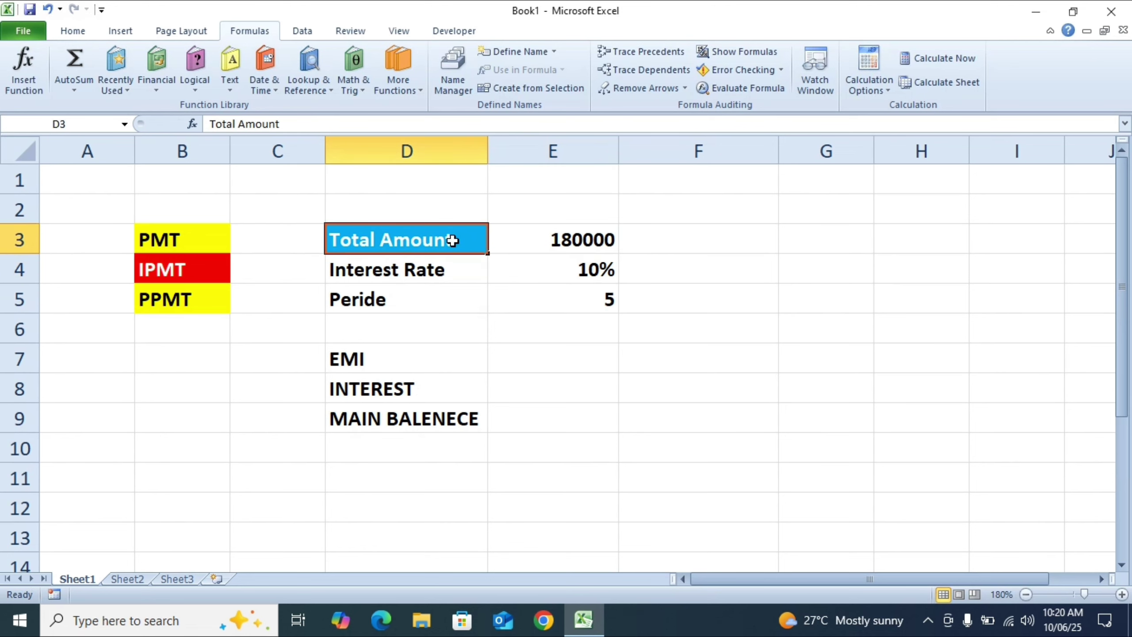
left_click(546, 229)
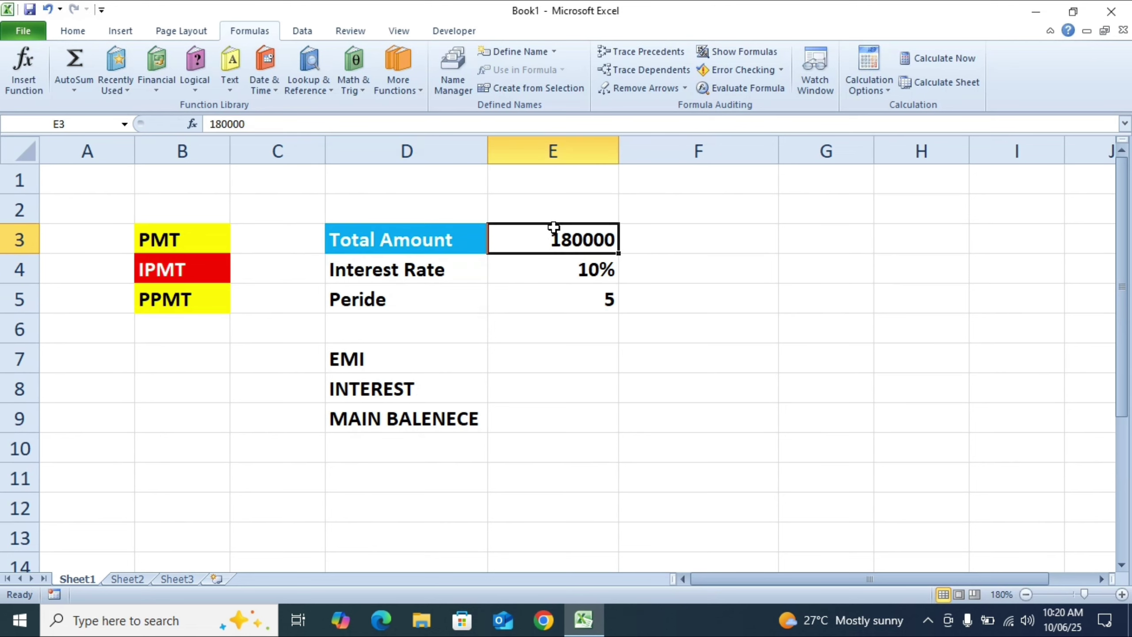
left_click(412, 269)
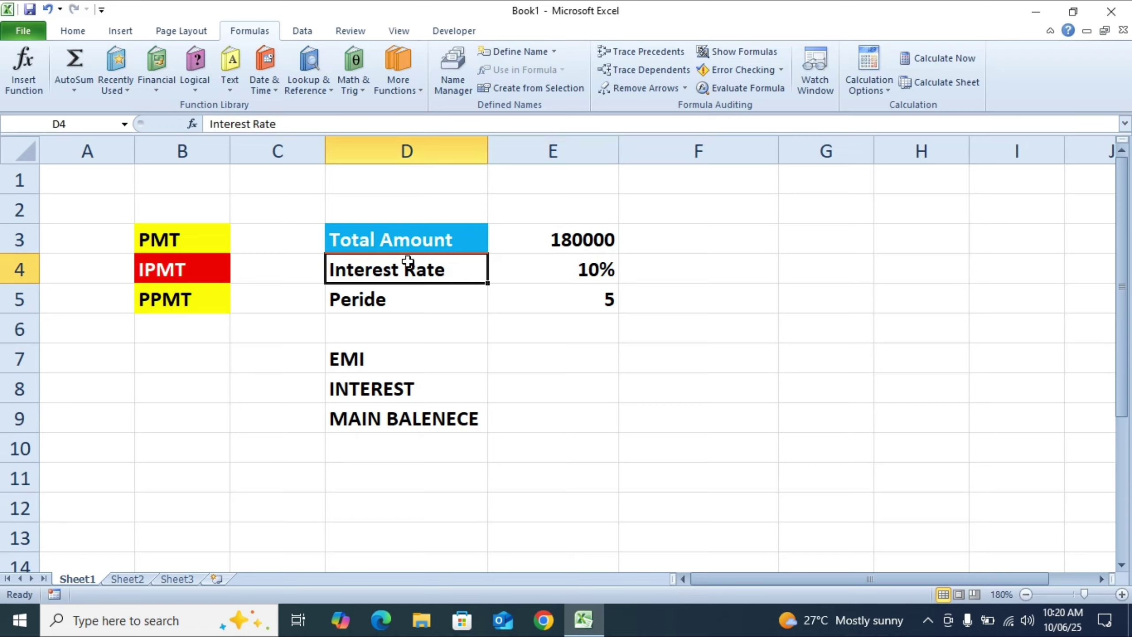
left_click(544, 273)
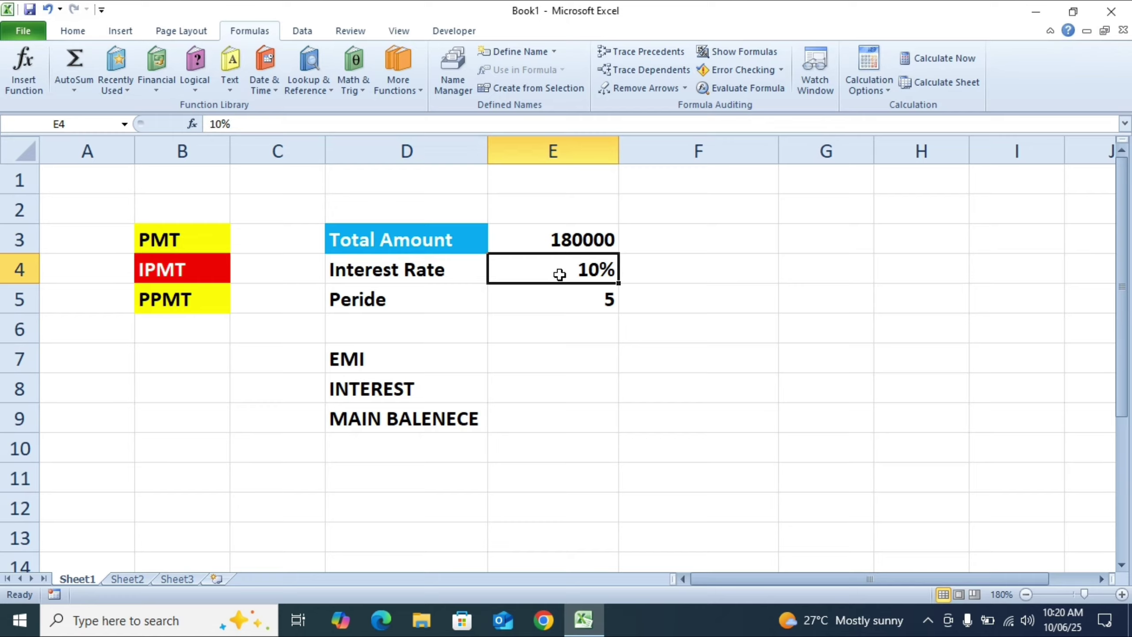
left_click(412, 303)
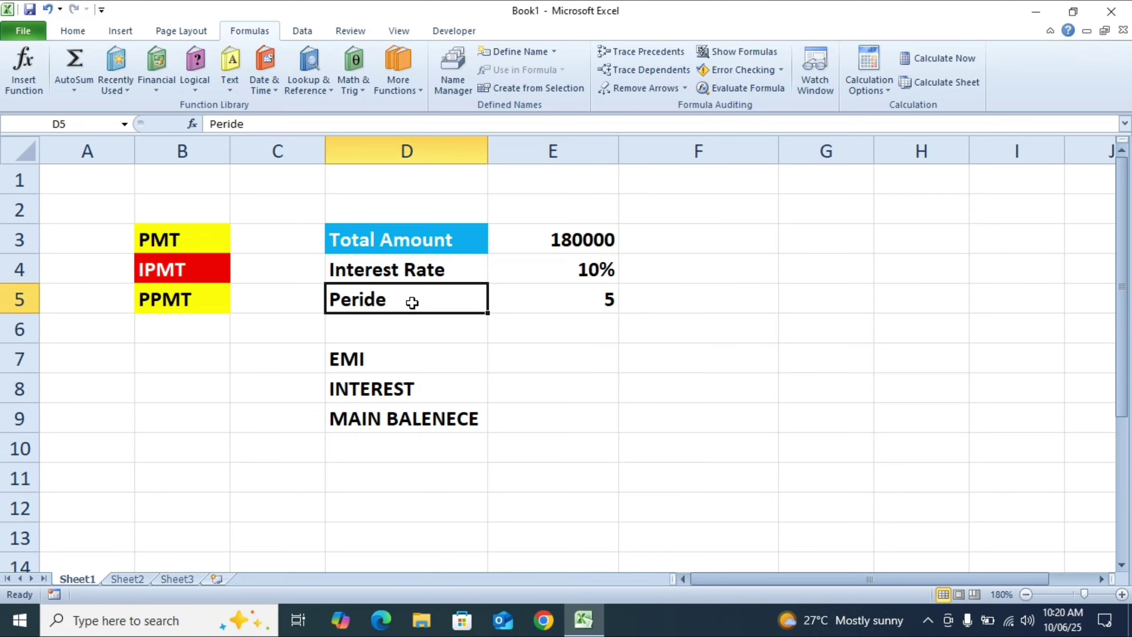
left_click(575, 304)
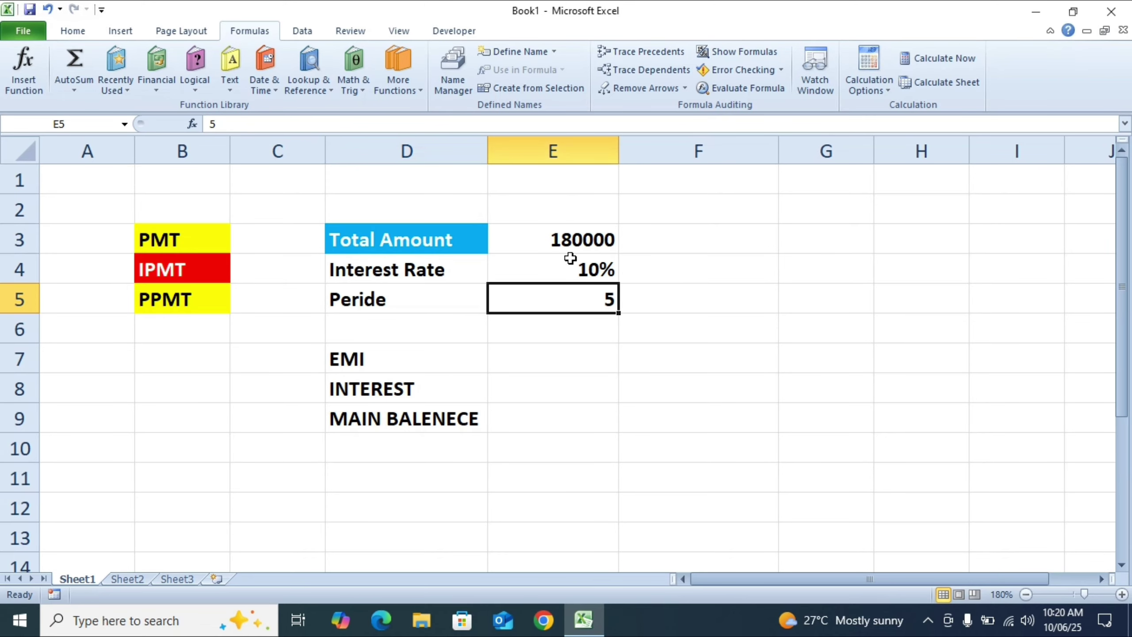
left_click_drag(341, 215, 608, 296)
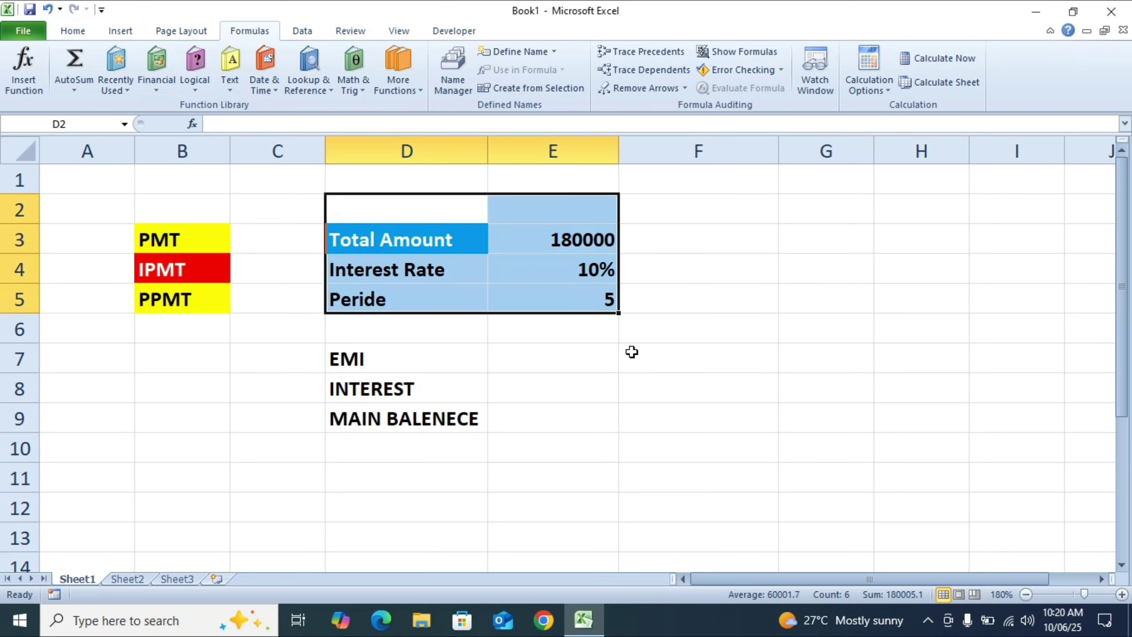
Step: Examine the EMI, INTEREST and MAIN BALENECE rows and their empty result cells E7 to E9
left_click(644, 357)
left_click_drag(579, 359, 454, 463)
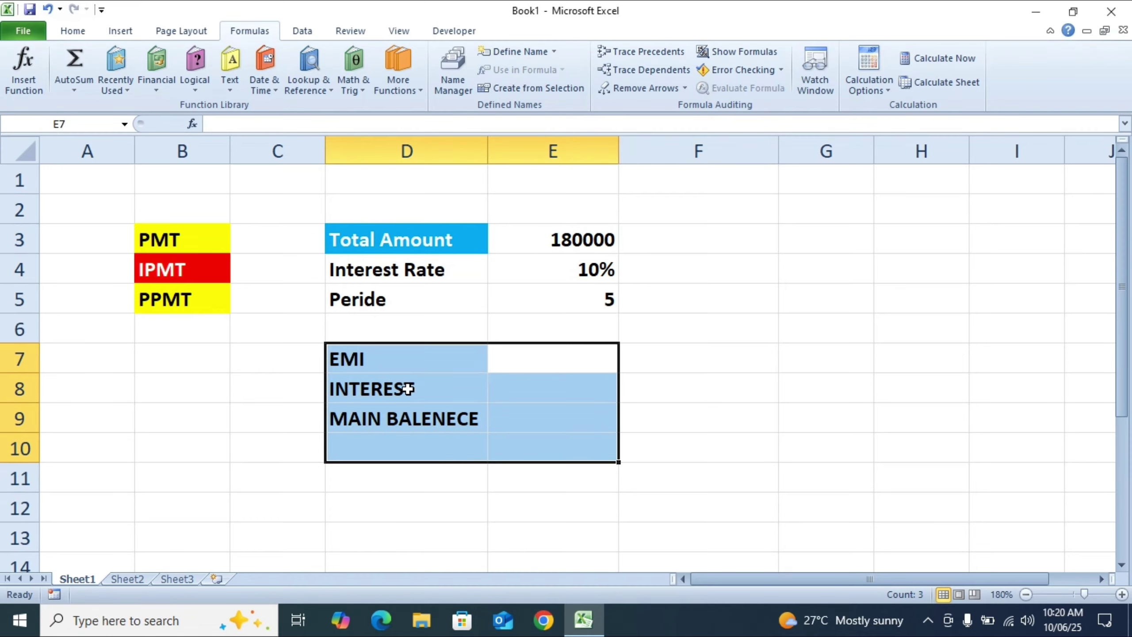
left_click(458, 357)
left_click(535, 357)
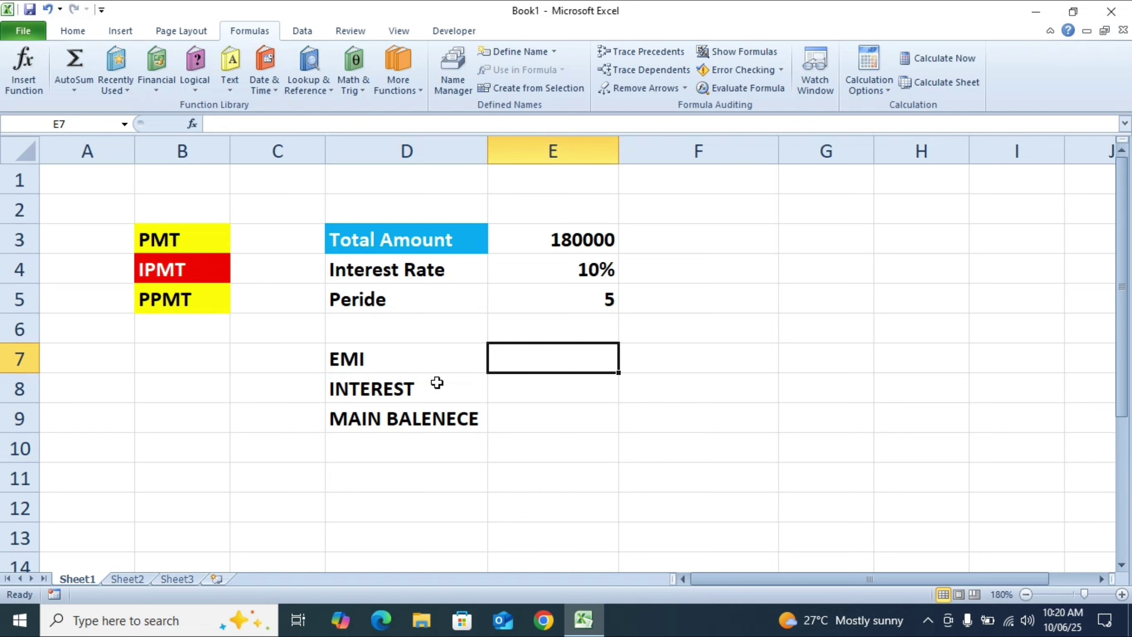
left_click(498, 400)
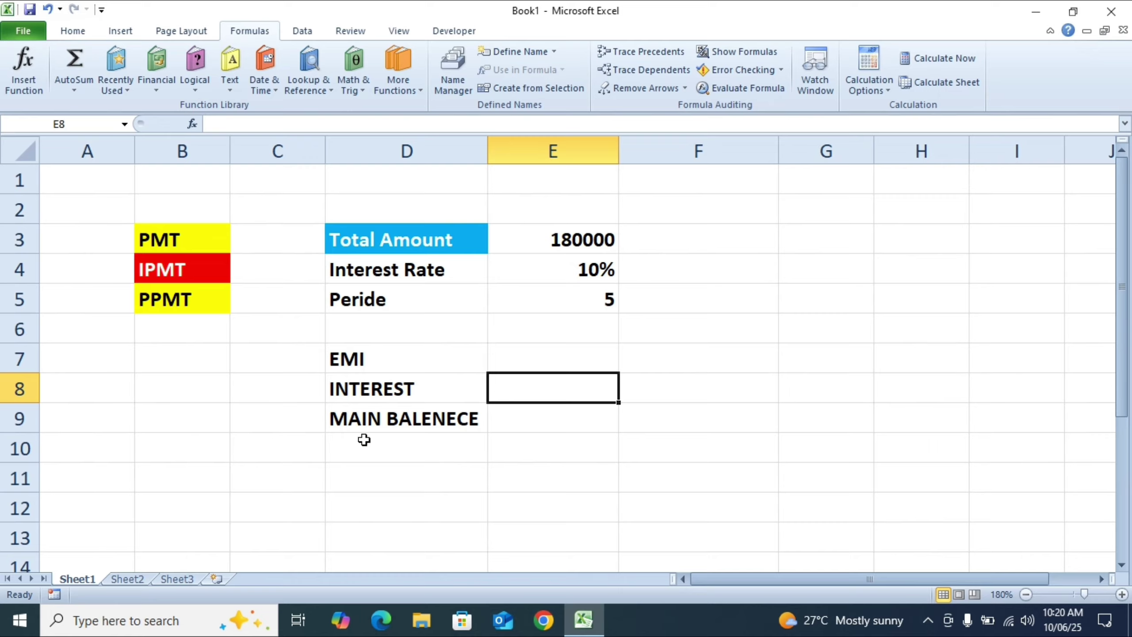
double_click(542, 420)
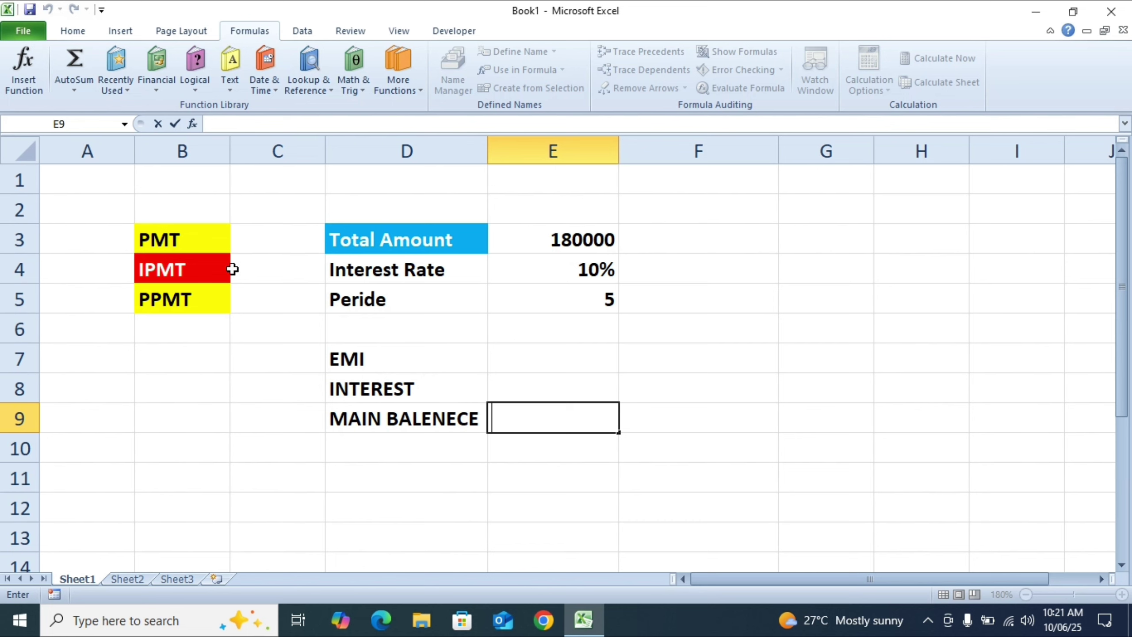
left_click(156, 240)
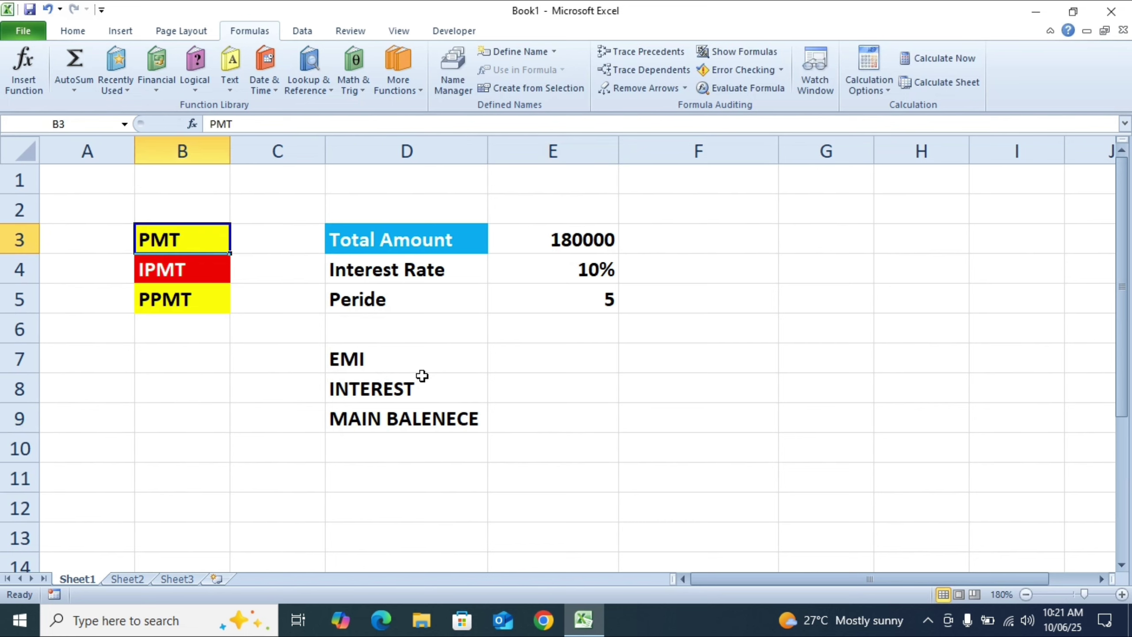
left_click(530, 361)
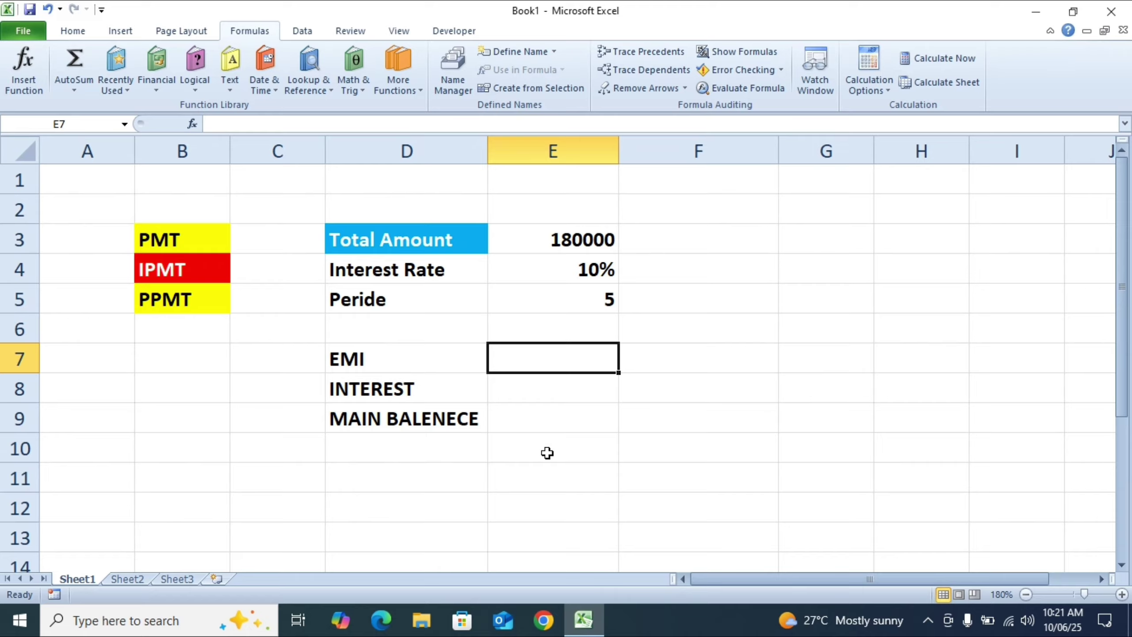
left_click(1011, 220)
left_click(899, 478)
double_click(217, 539)
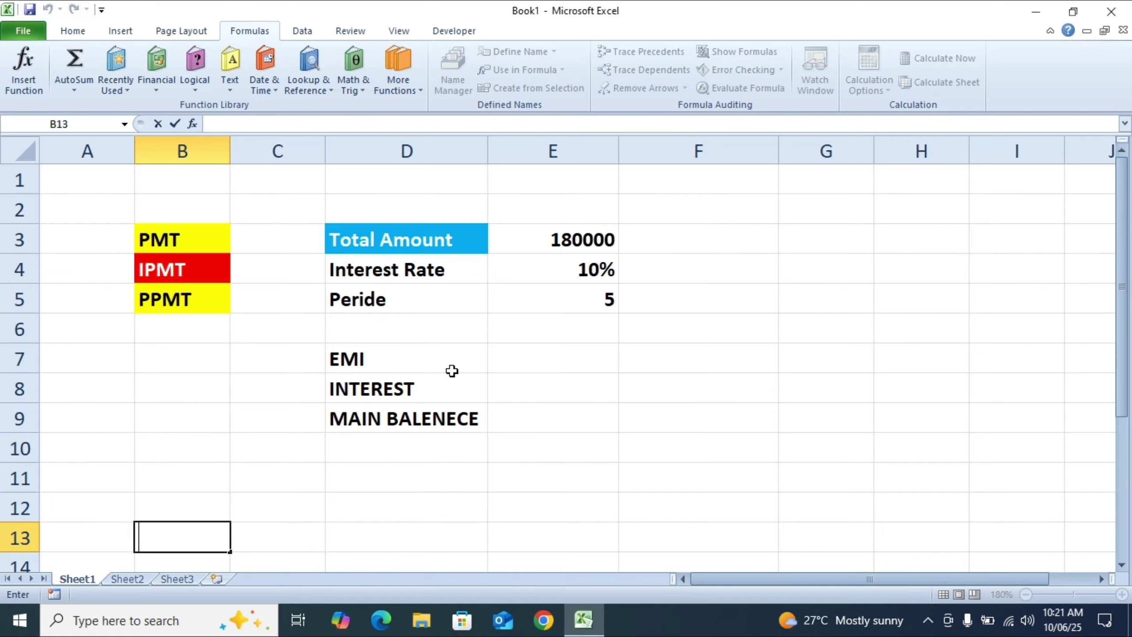
left_click(541, 357)
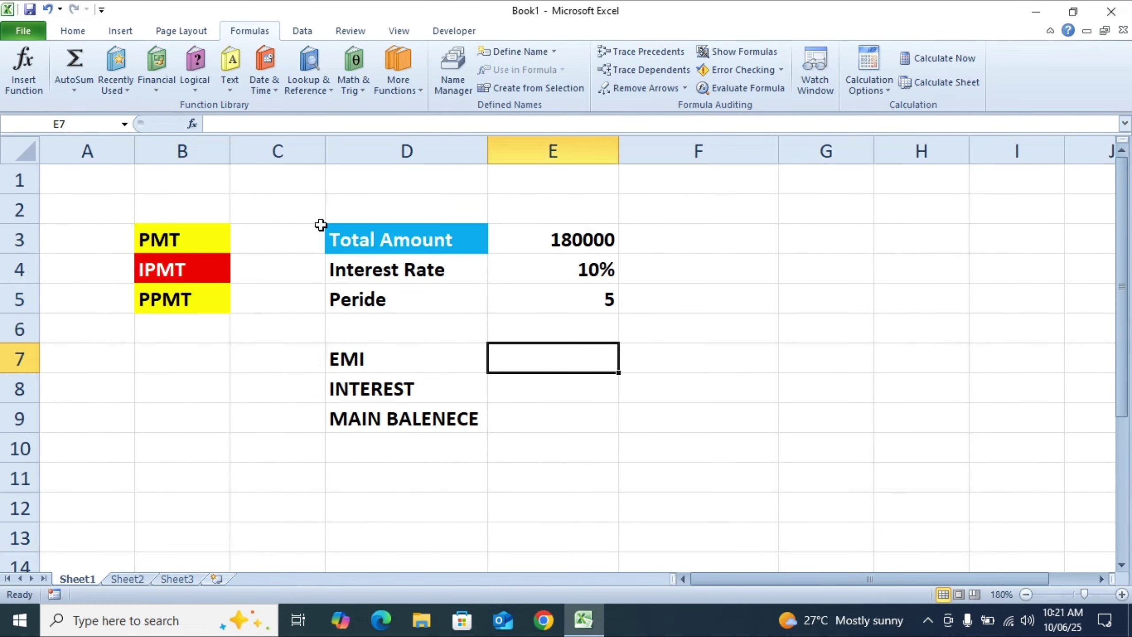
left_click_drag(321, 226, 568, 307)
left_click(562, 356)
key("alt")
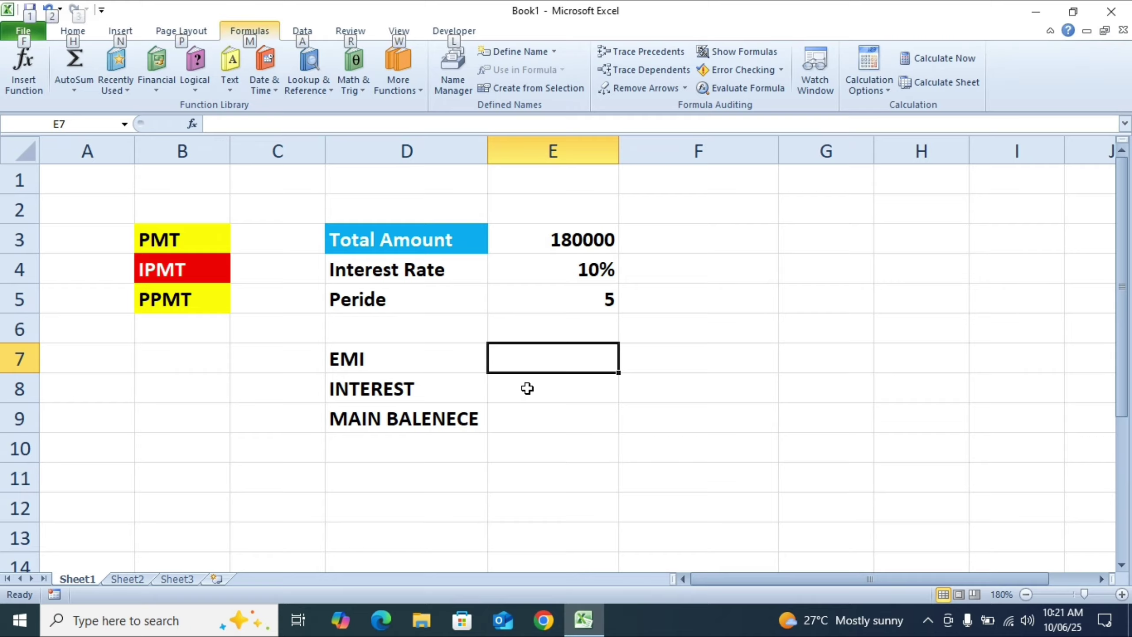
left_click(527, 388)
Step: Begin a PMT formula in the EMI cell E7 with the monthly rate E4/12 as its rate argument
left_click(524, 357)
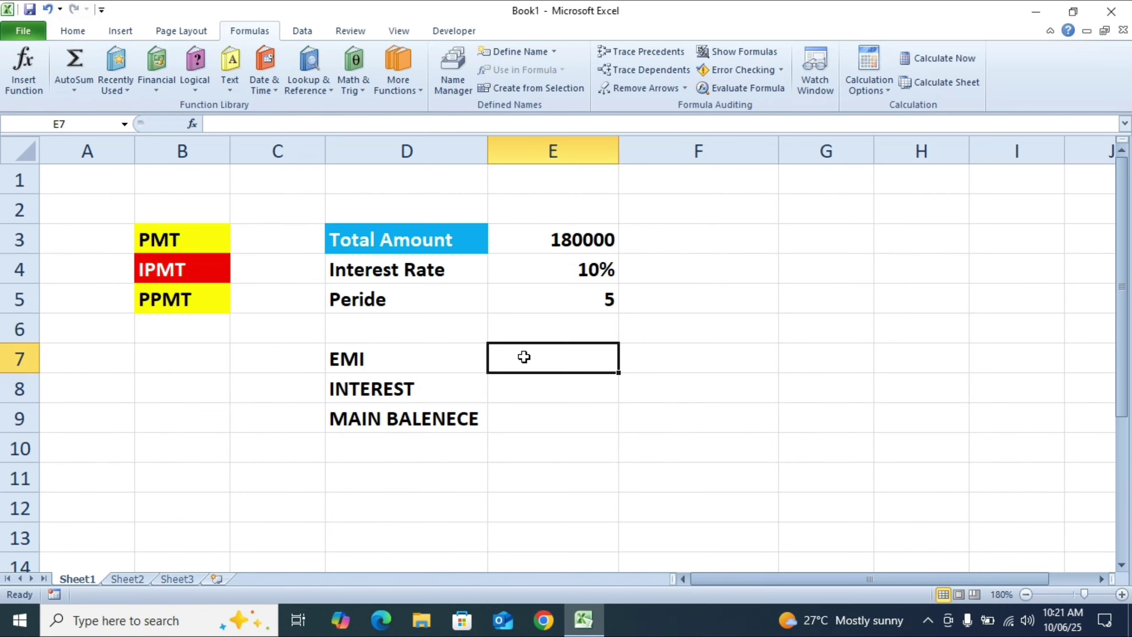
type("=")
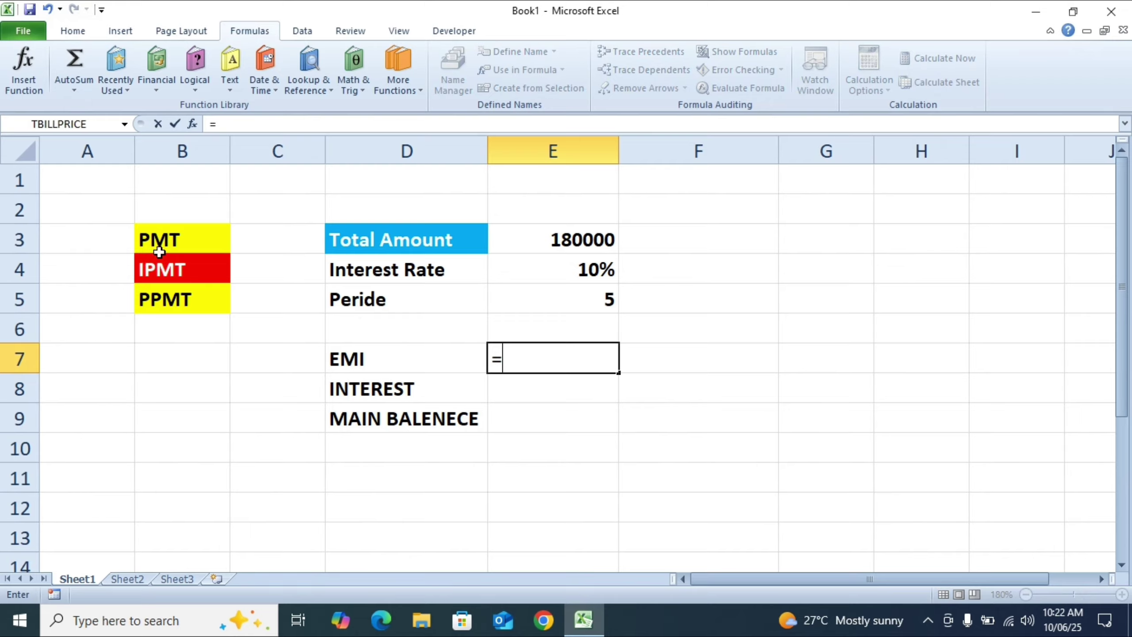
type("PMT")
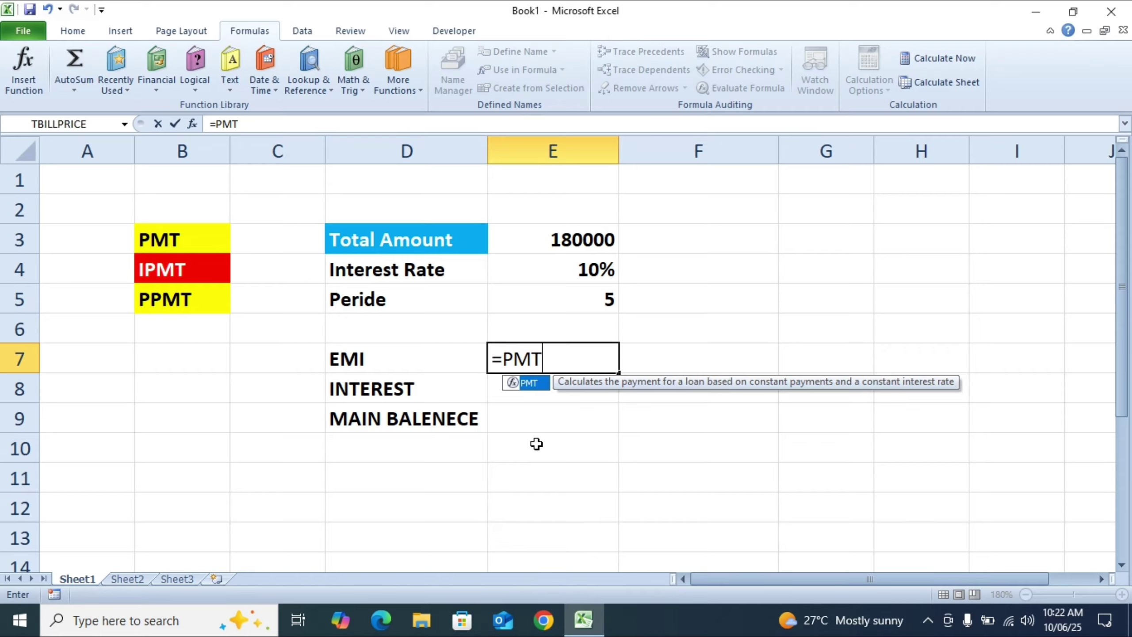
key("Tab")
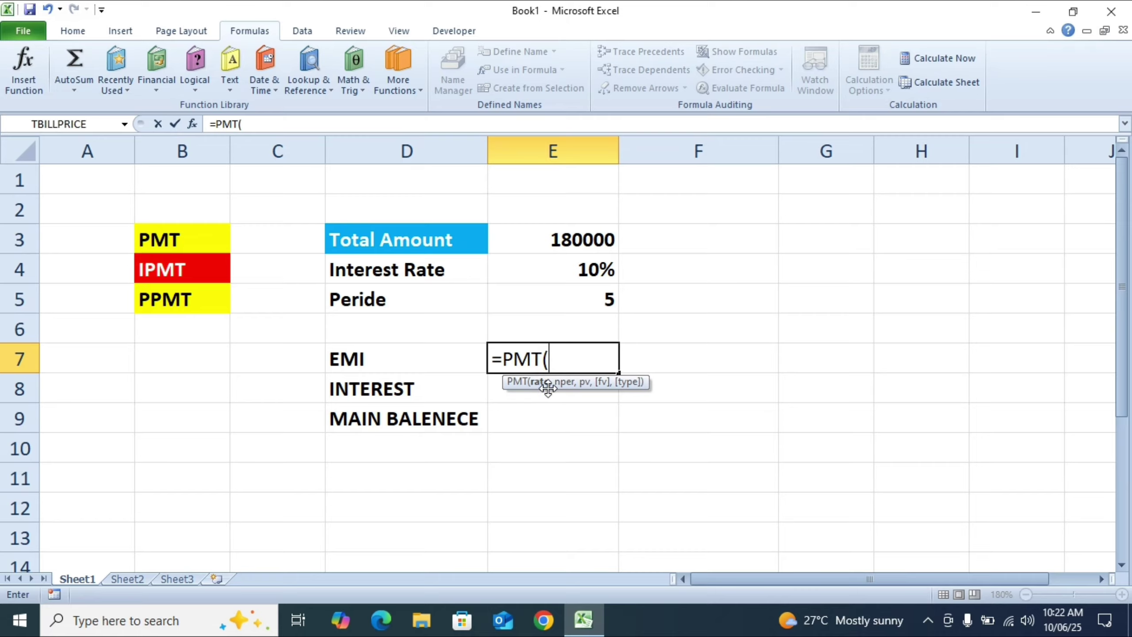
left_click(570, 268)
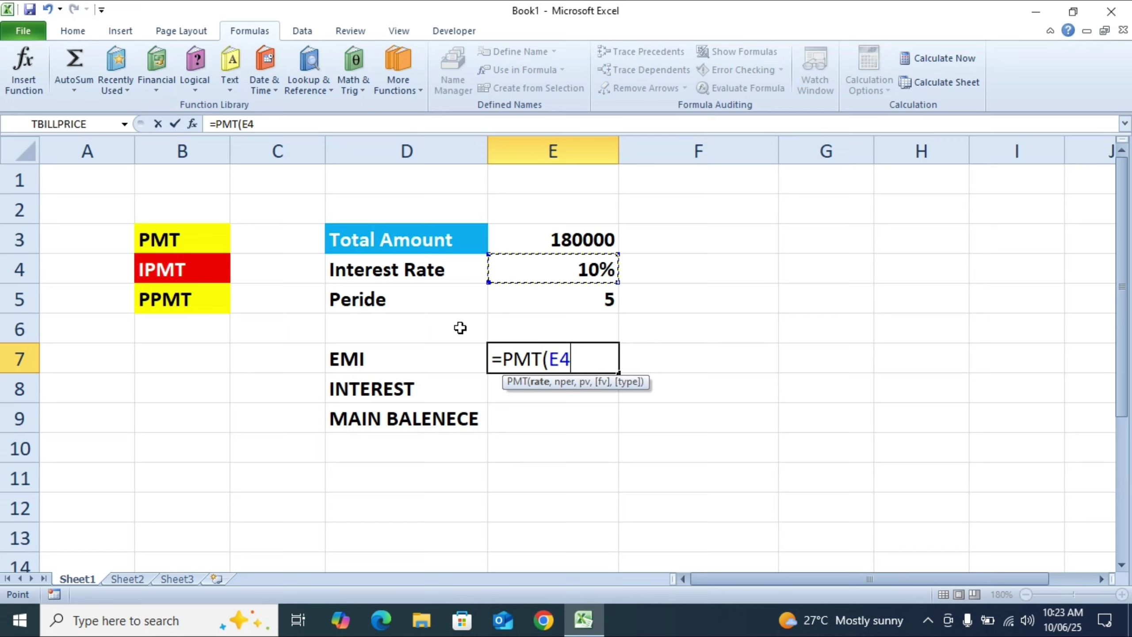
type("/")
type("12")
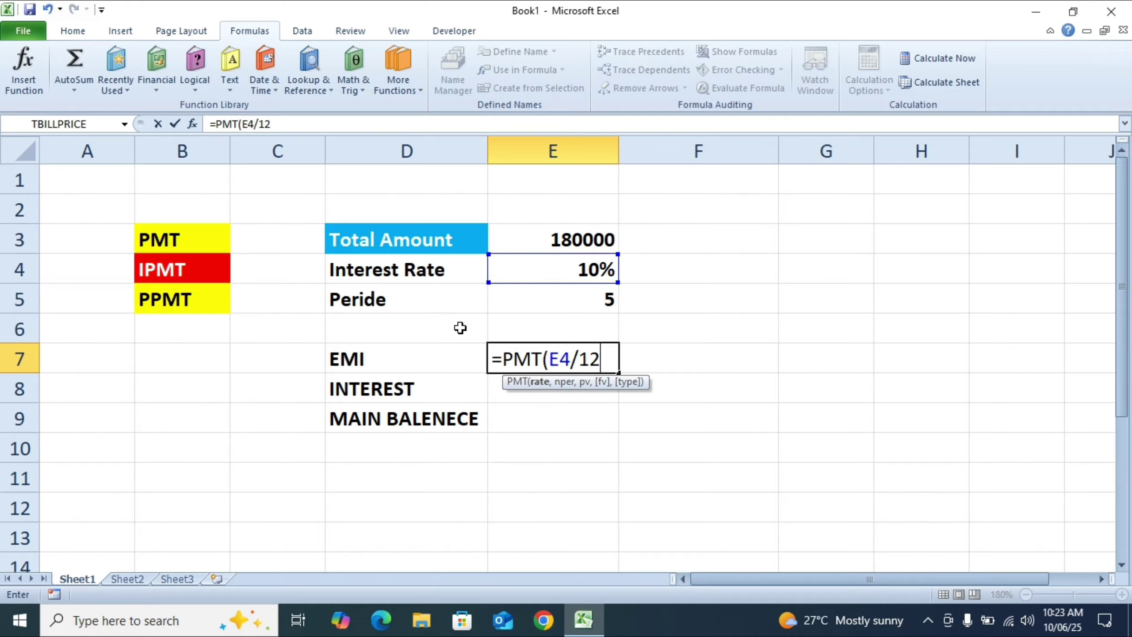
Step: Complete the EMI formula with E5*12 as the number of payments and E3 as the present value
type(",")
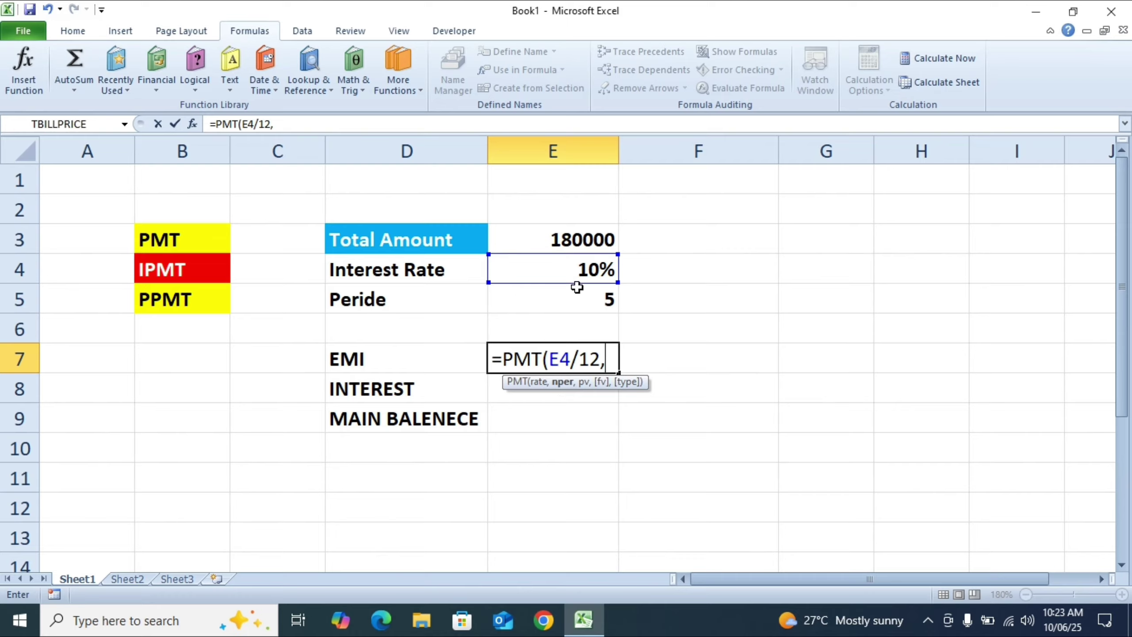
left_click(533, 296)
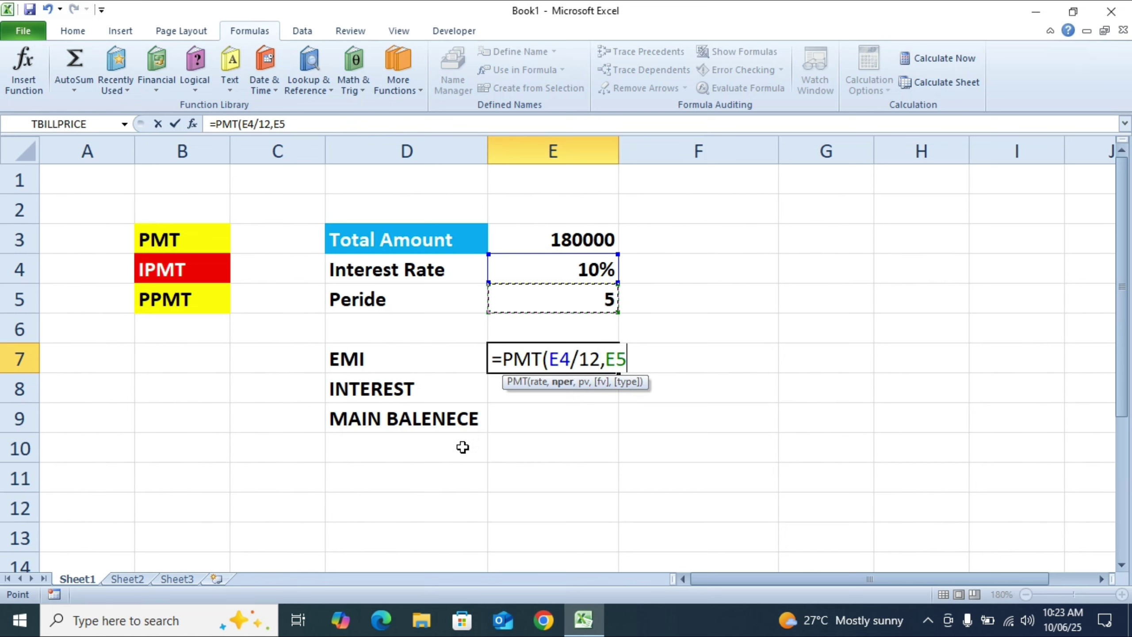
type("*12")
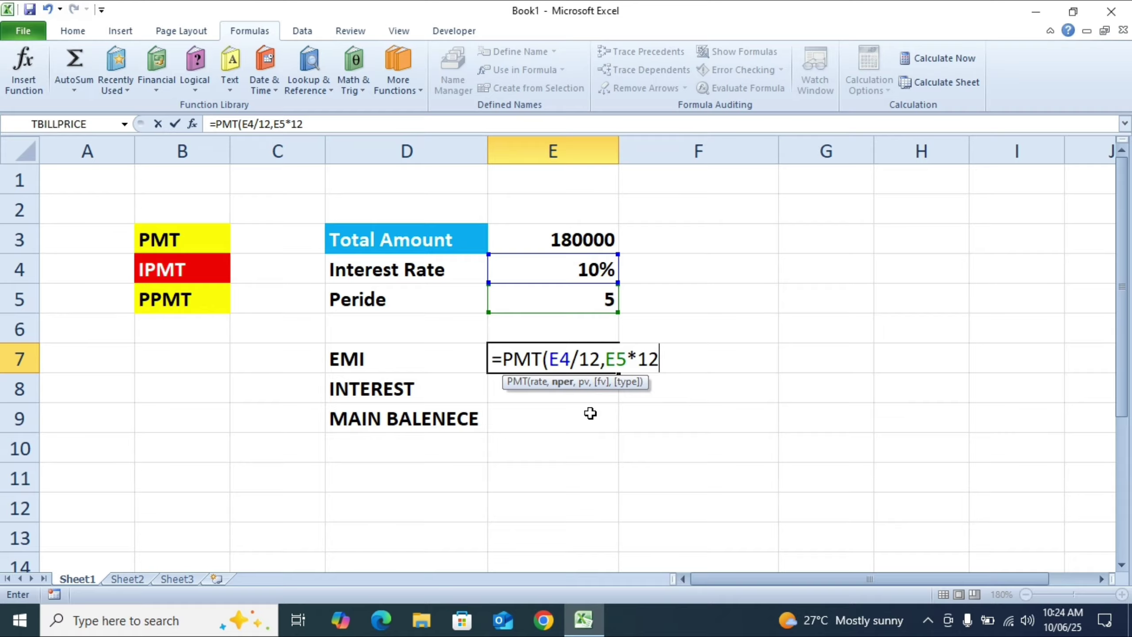
type(",")
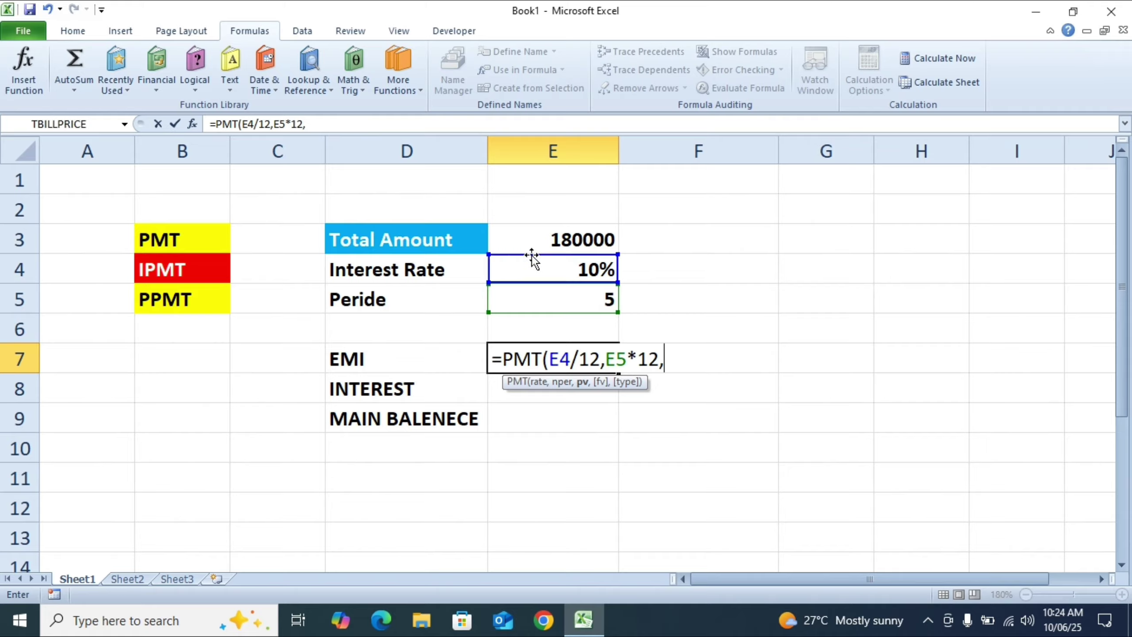
left_click(550, 237)
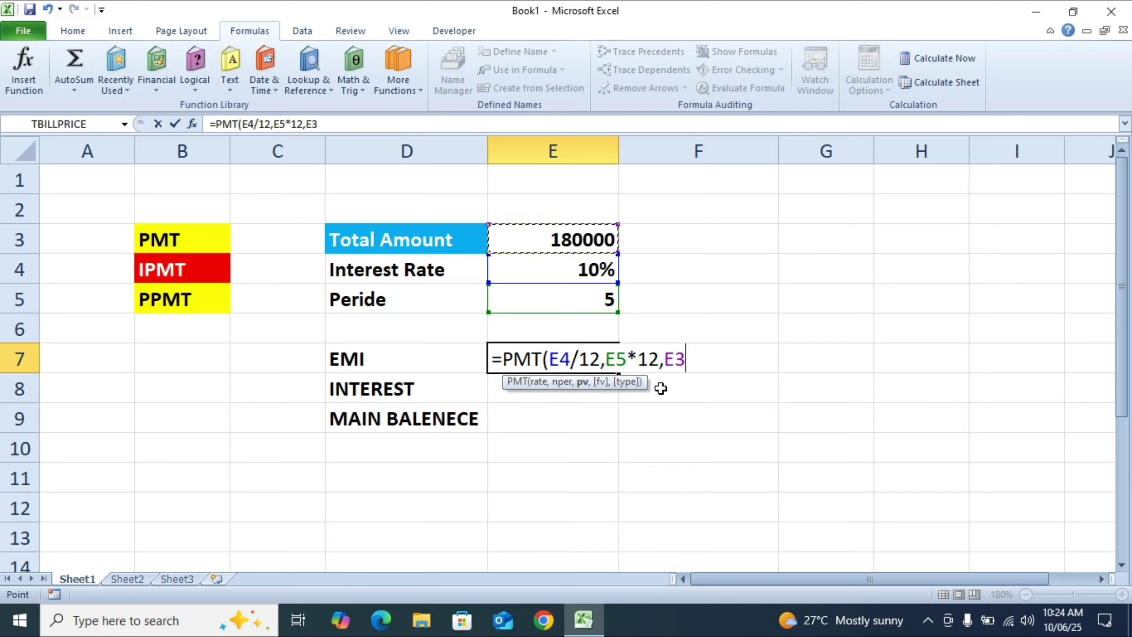
key("Return")
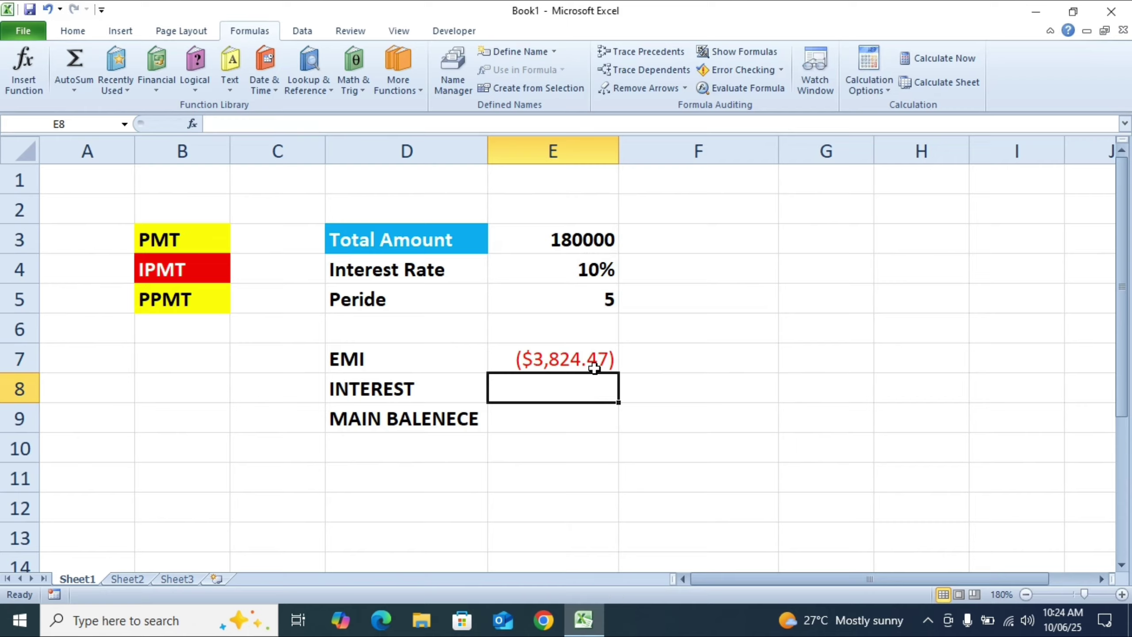
Step: Apply the comma number style to the EMI result in E7
left_click(568, 365)
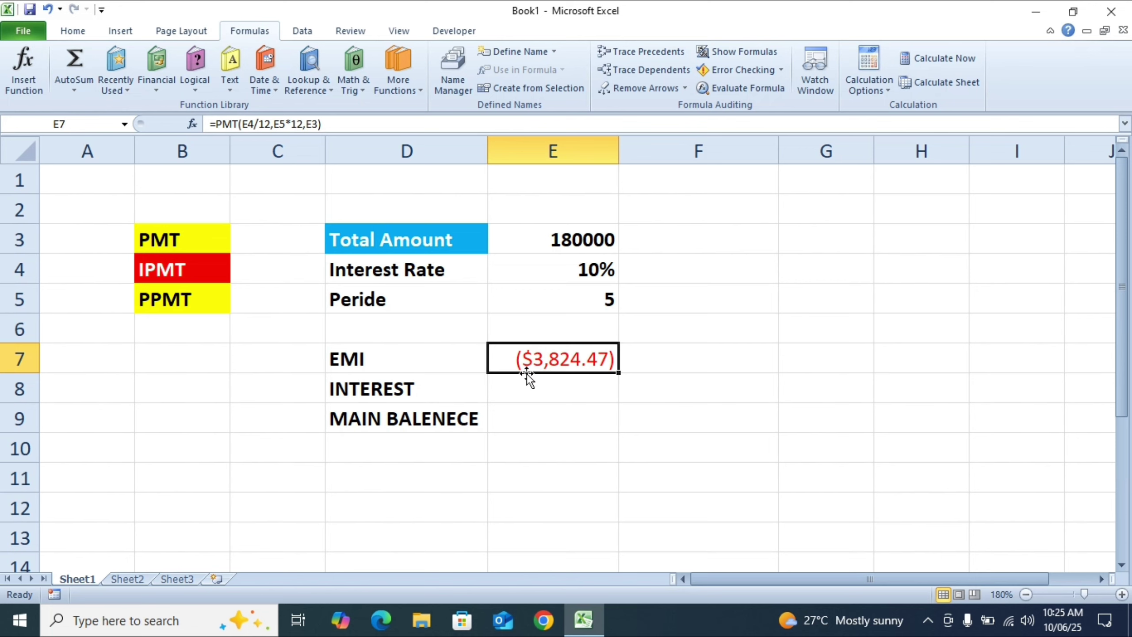
left_click(76, 29)
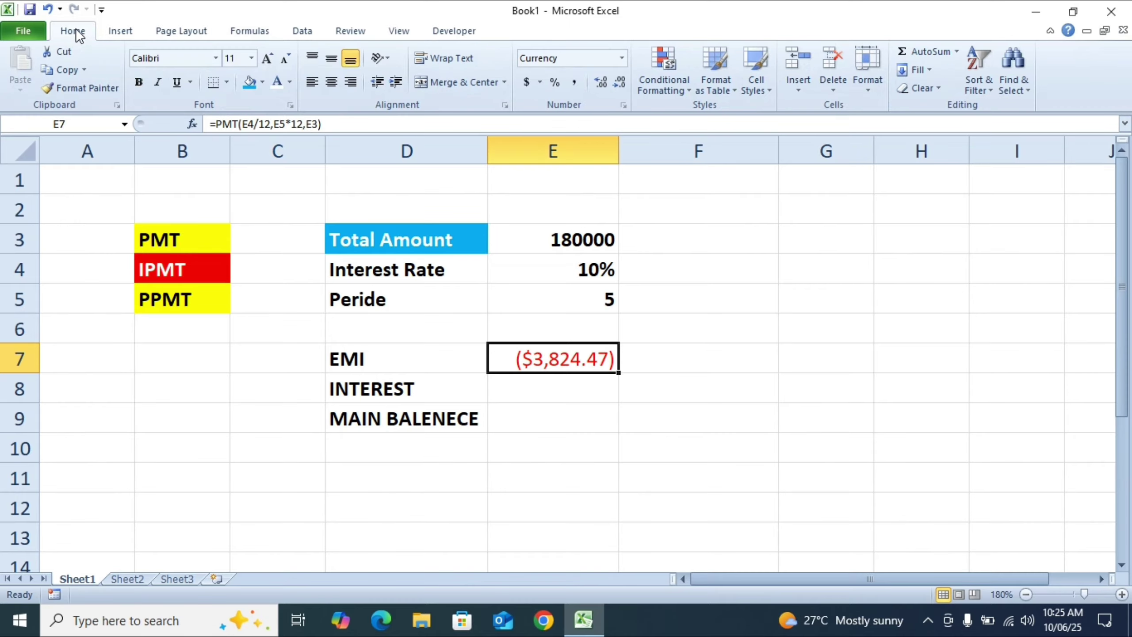
left_click(574, 84)
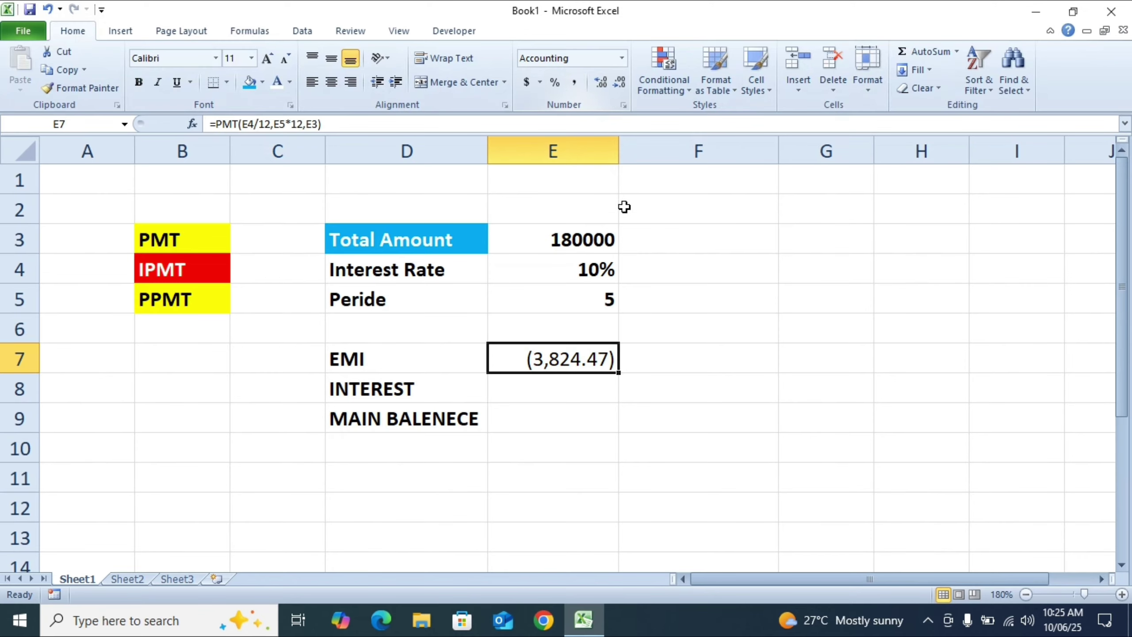
left_click(557, 380)
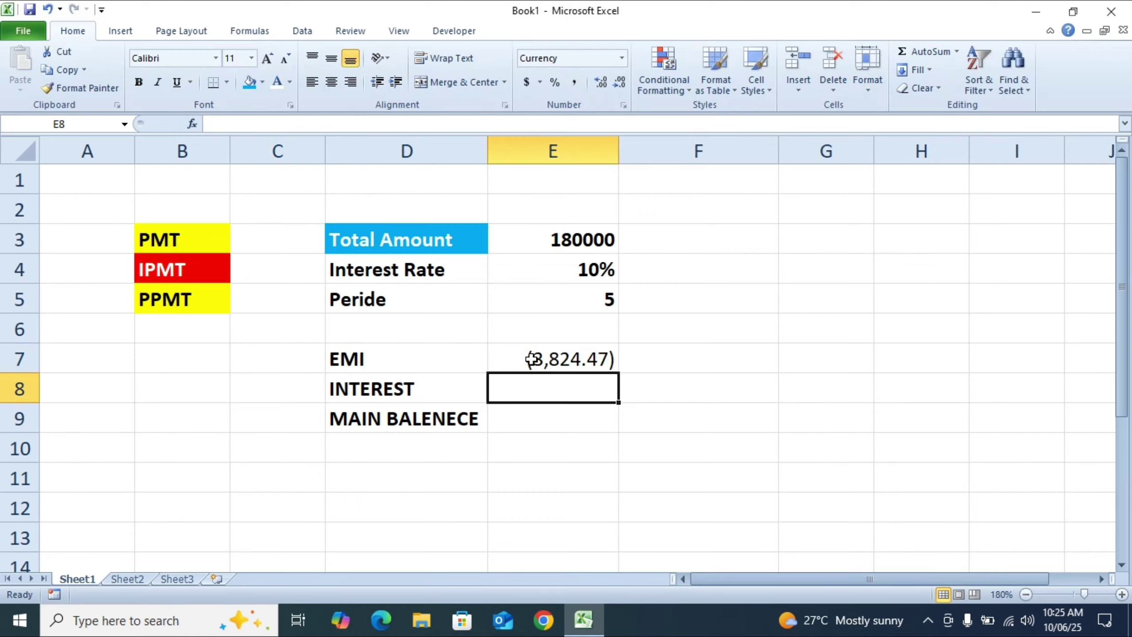
left_click(392, 363)
left_click(571, 366)
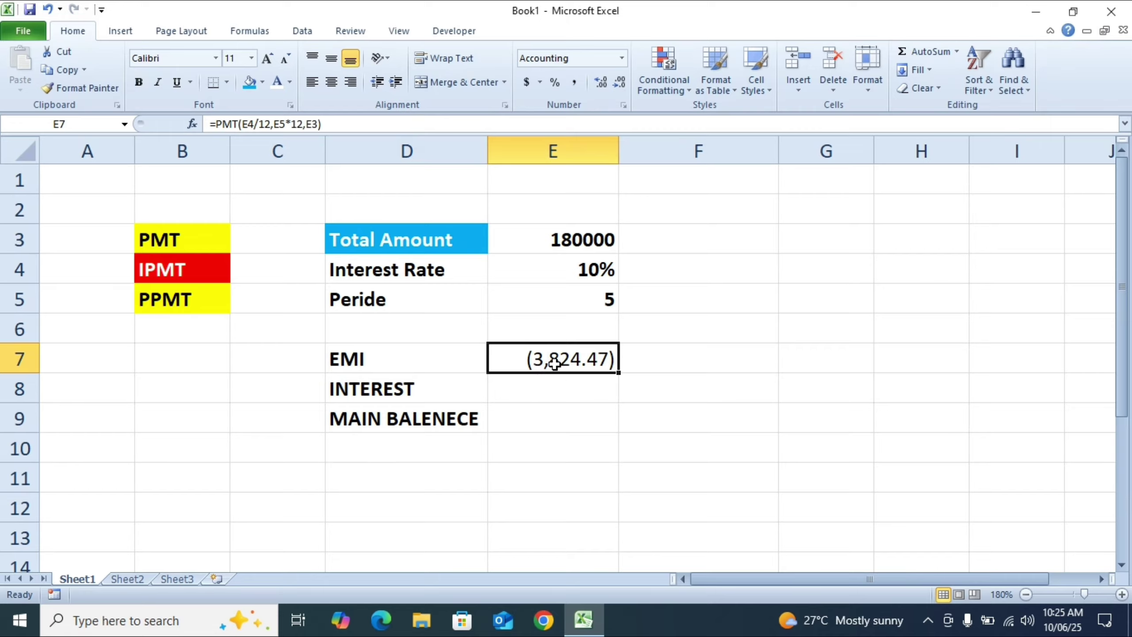
left_click(540, 379)
left_click(553, 363)
left_click(535, 396)
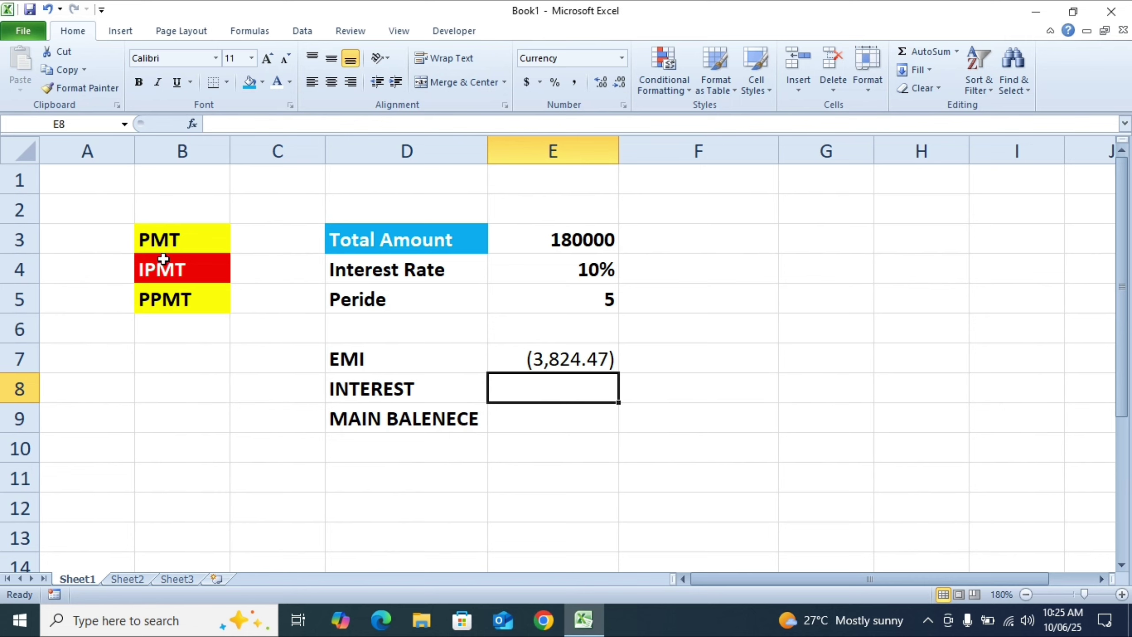
left_click(167, 275)
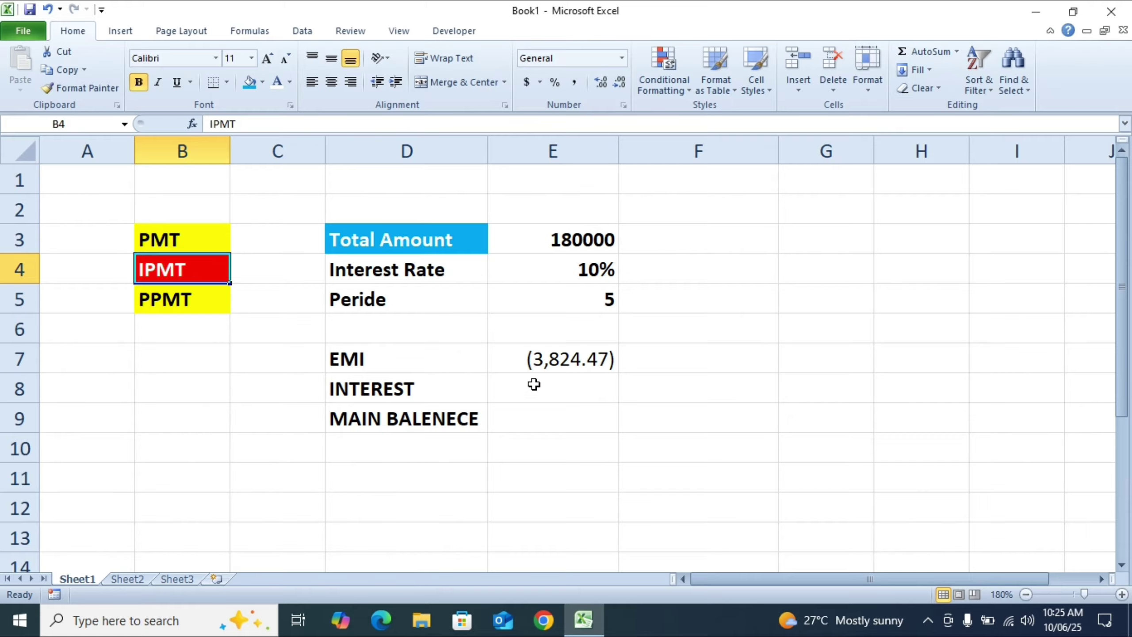
Step: Begin an IPMT formula in the INTEREST cell E8 with the monthly rate E4/12 as its rate argument
left_click(526, 396)
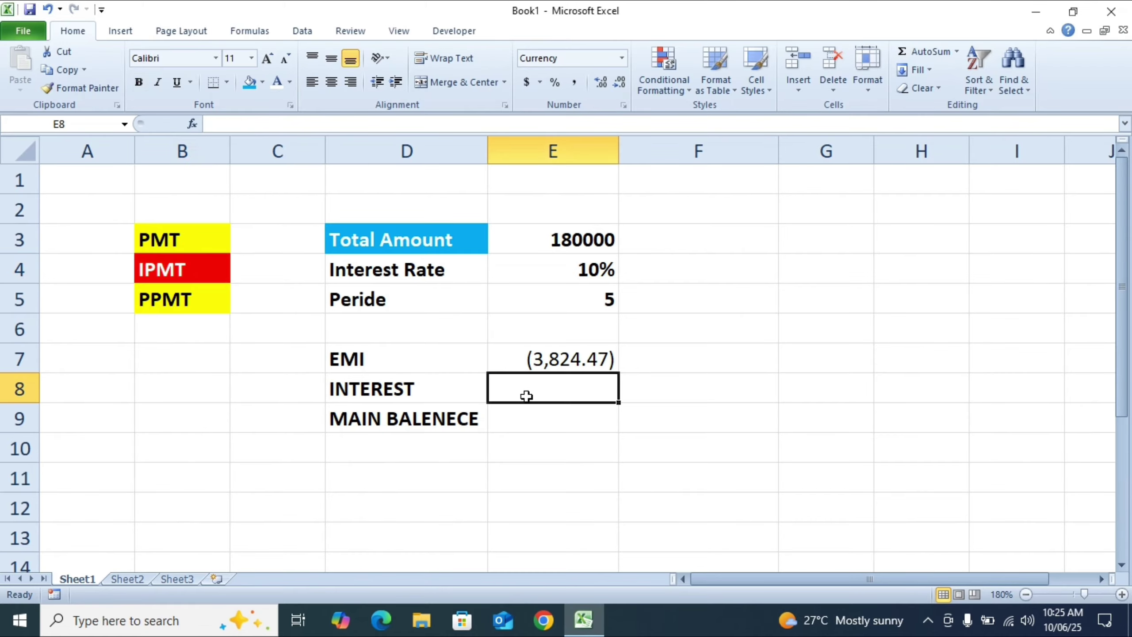
type("=")
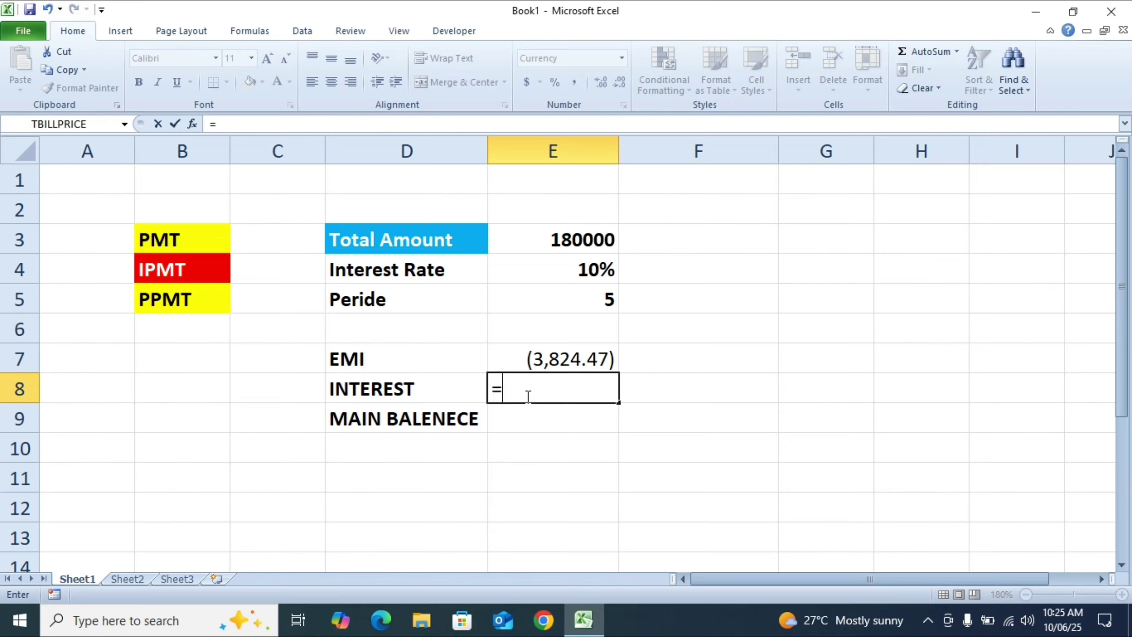
type("IMP")
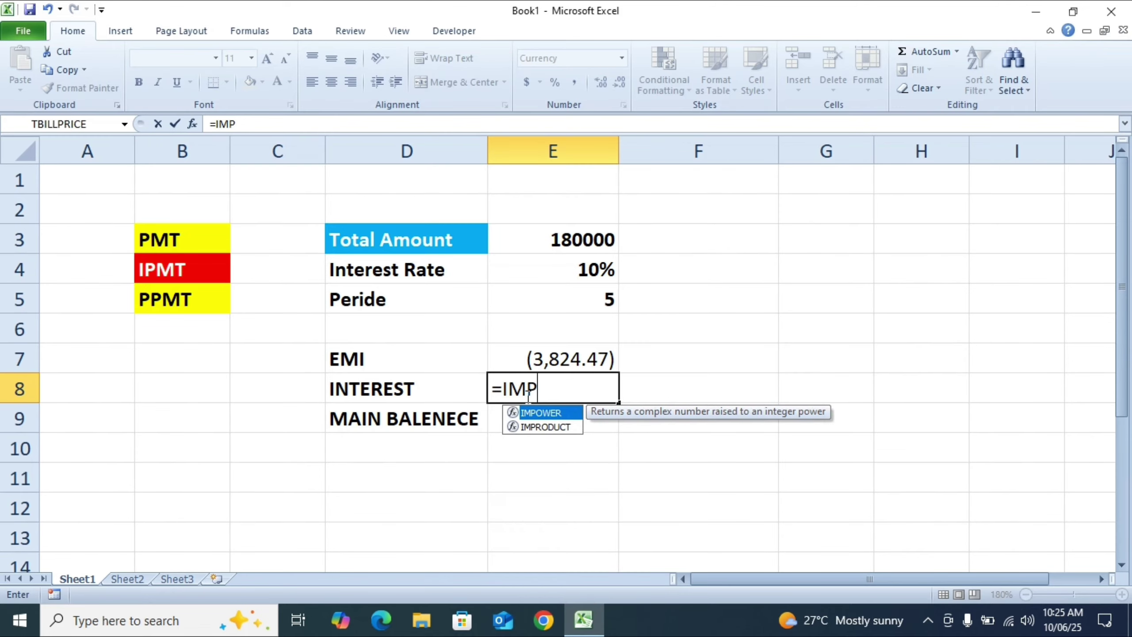
key("BackSpace")
key("BackSpace")
type("PMT")
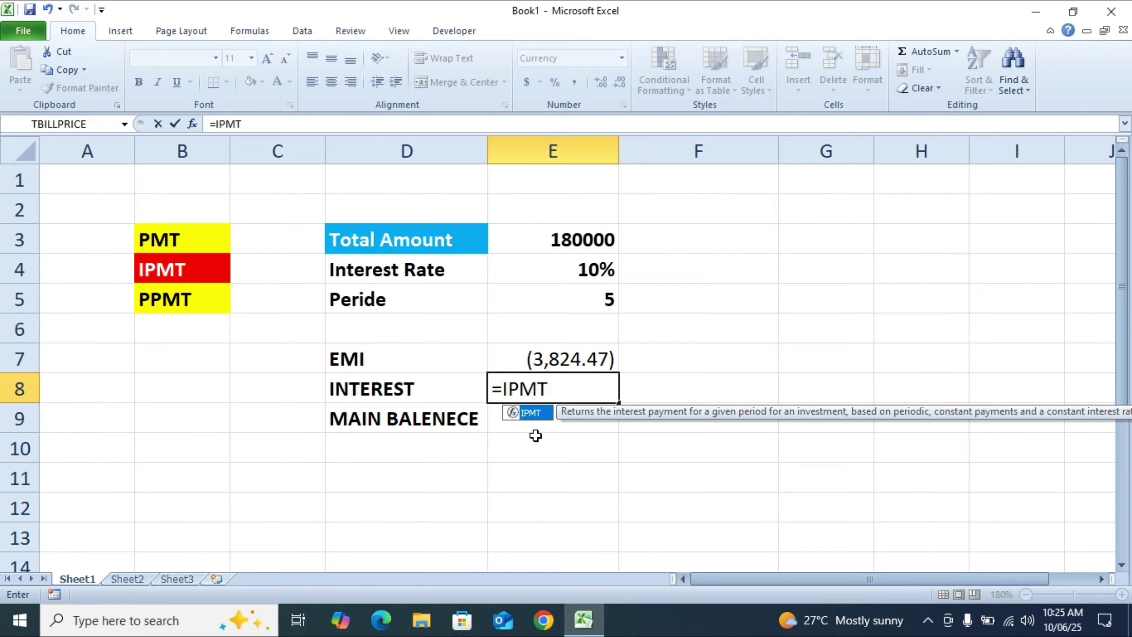
key("Tab")
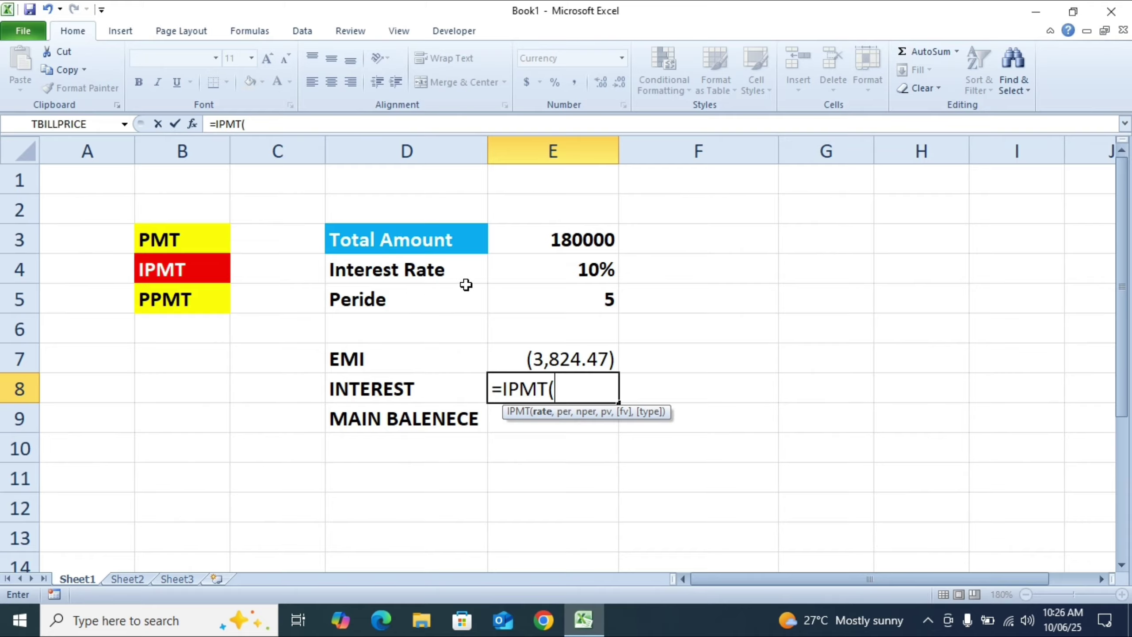
left_click(570, 269)
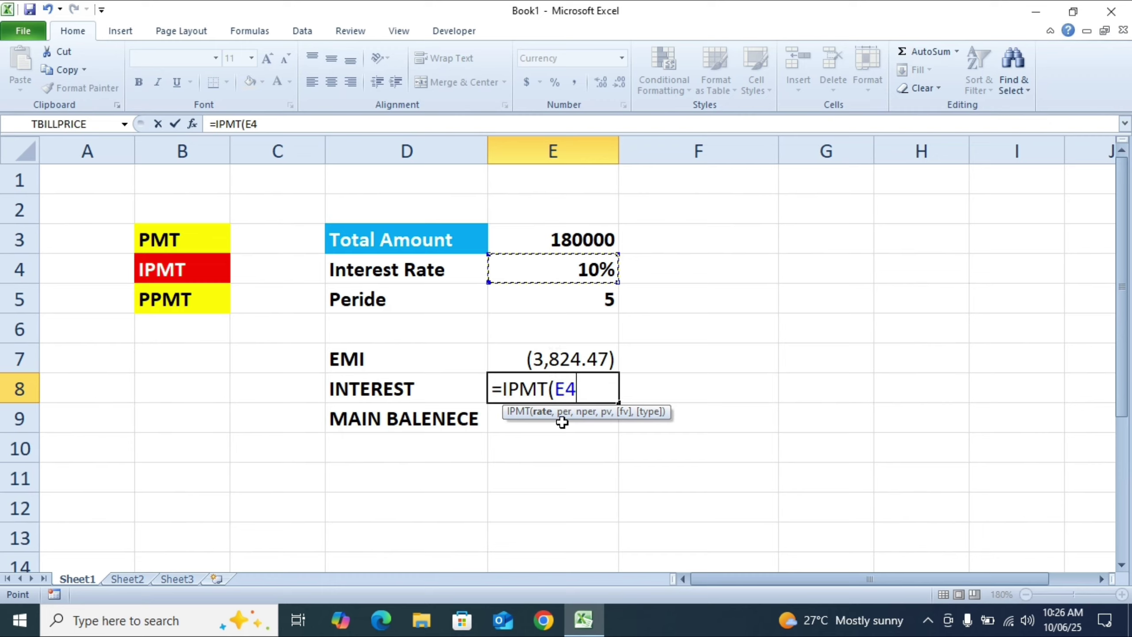
type("/12")
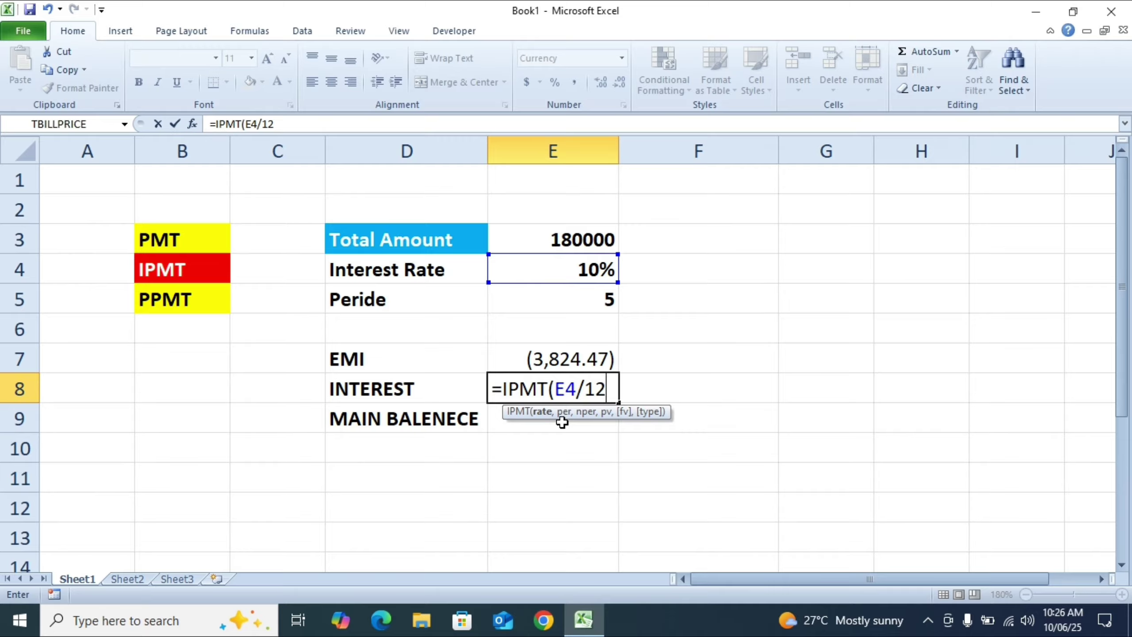
Step: Complete the INTEREST formula with period 1, E5*12 as the number of payments and E3 as the present value
type(",")
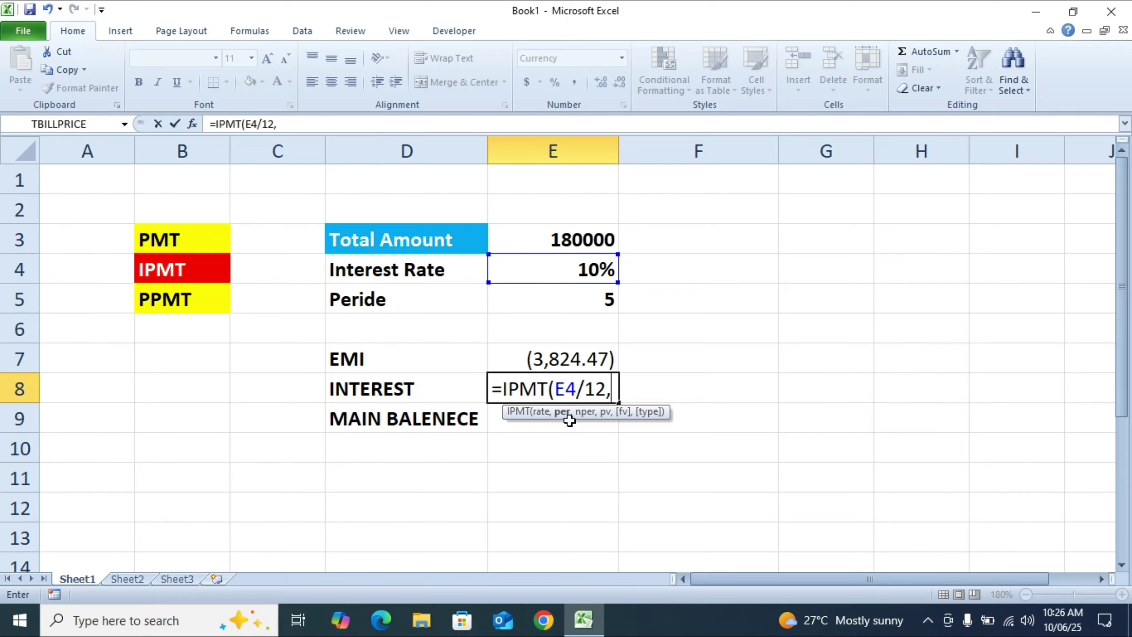
type("1")
type(",")
left_click(575, 301)
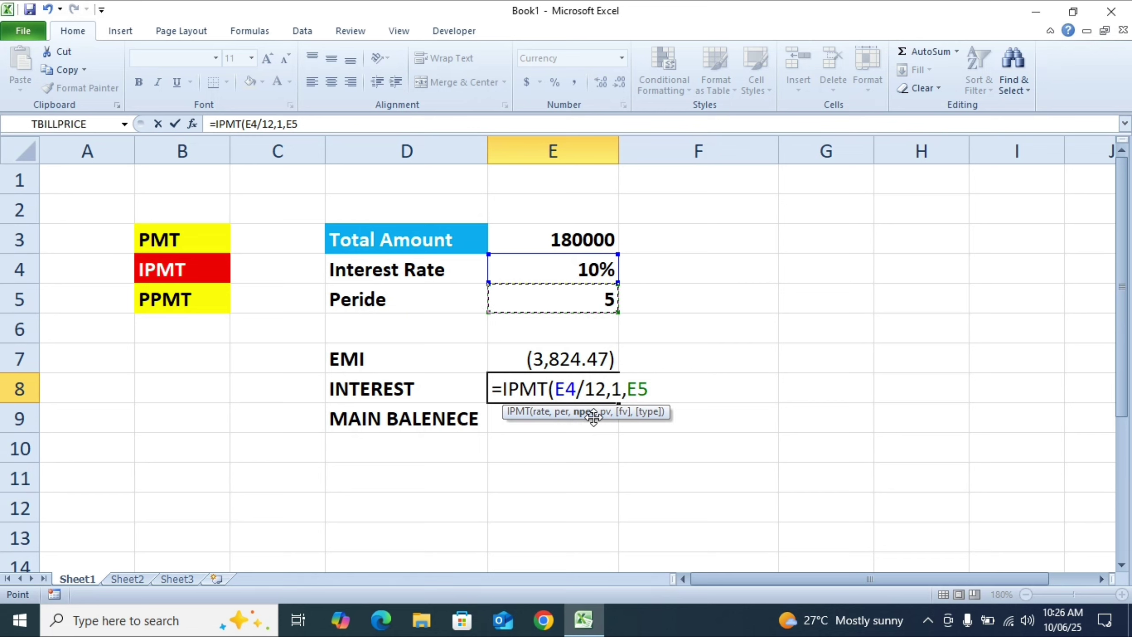
type("*12")
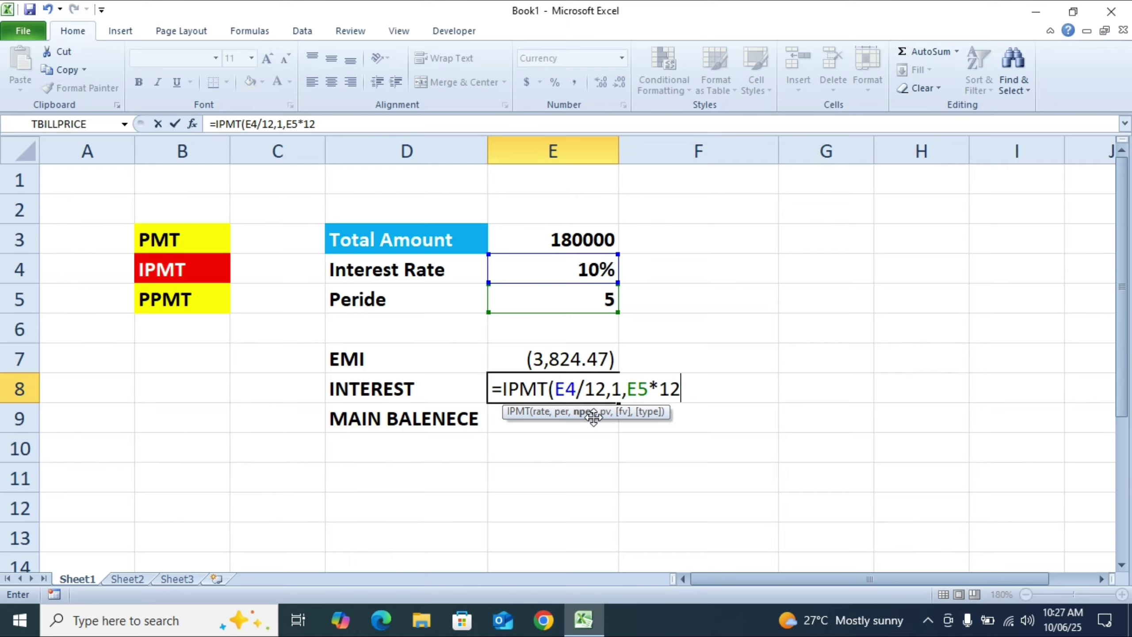
type(",")
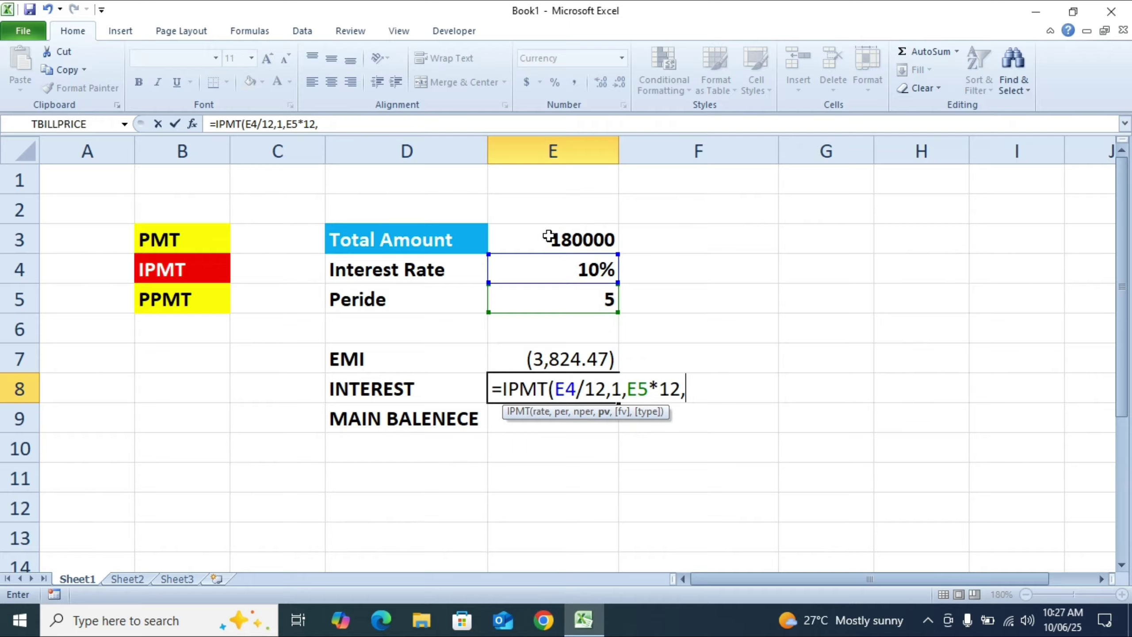
left_click(538, 239)
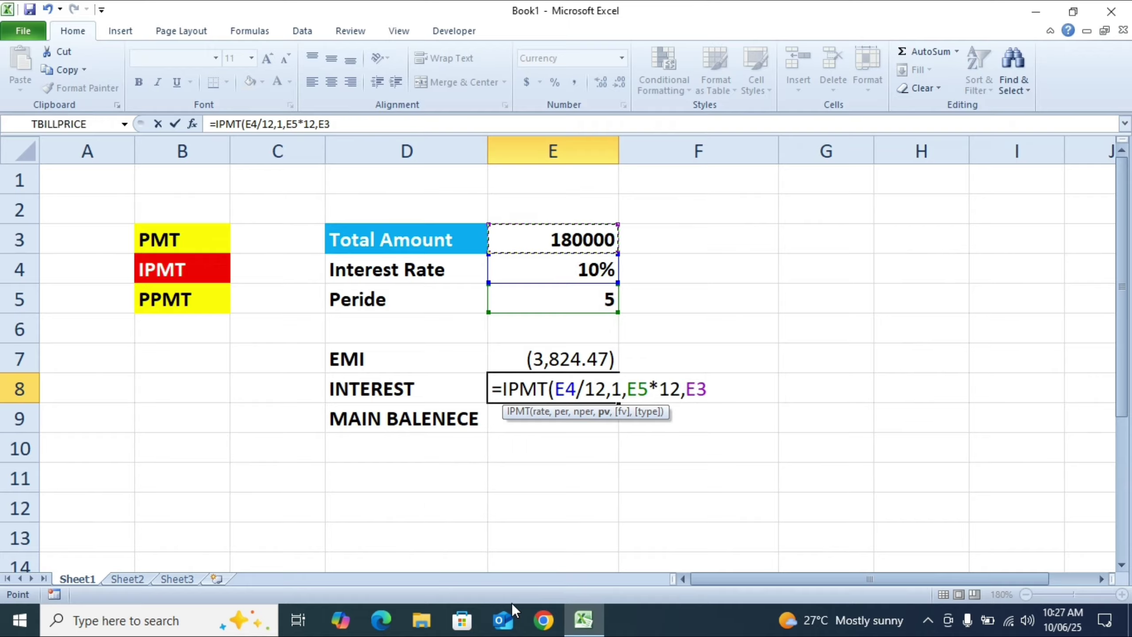
key("Return")
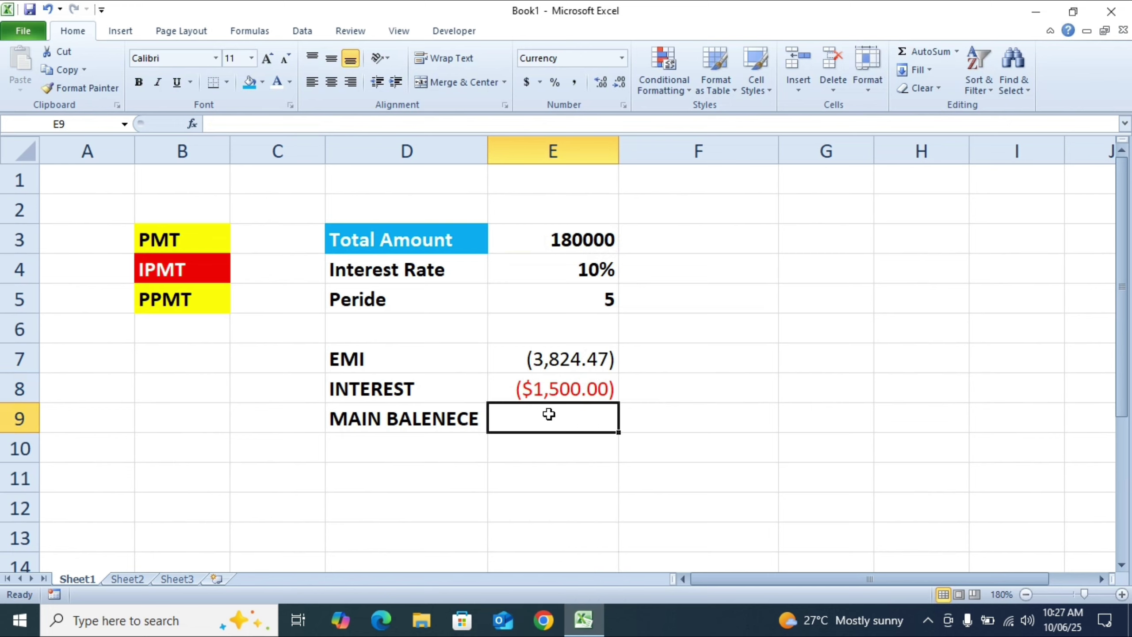
left_click(552, 400)
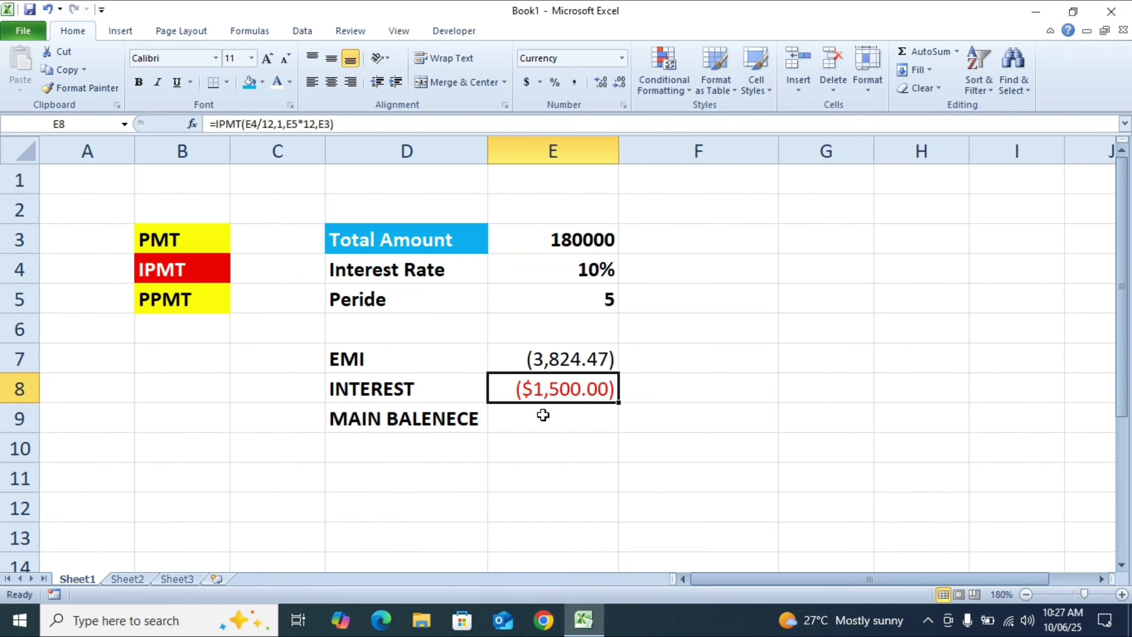
left_click(558, 362)
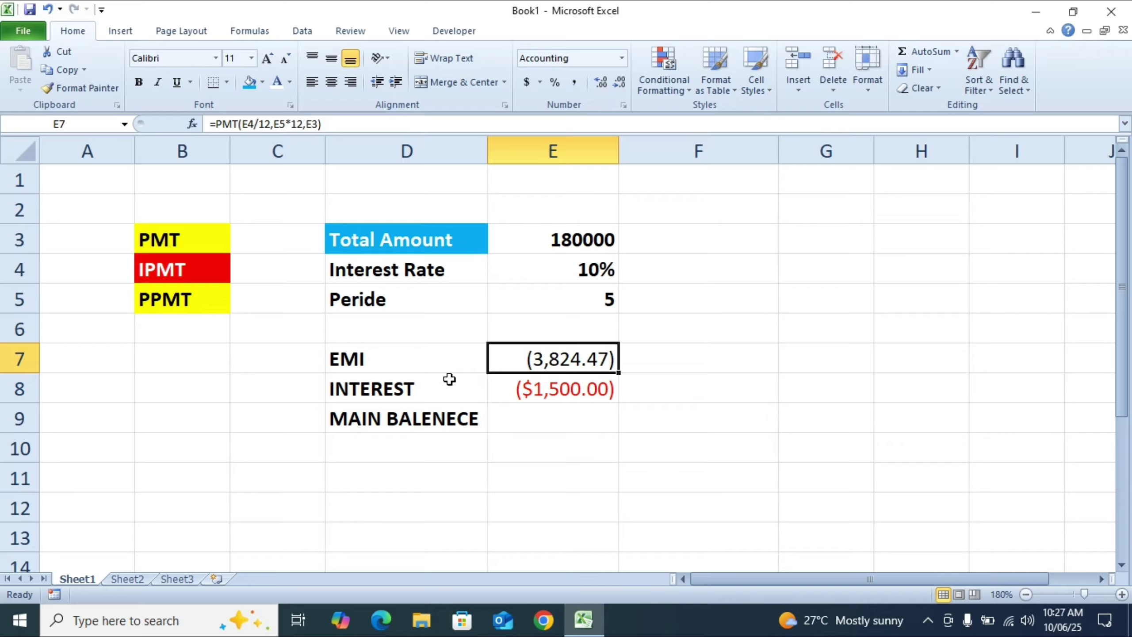
left_click(562, 389)
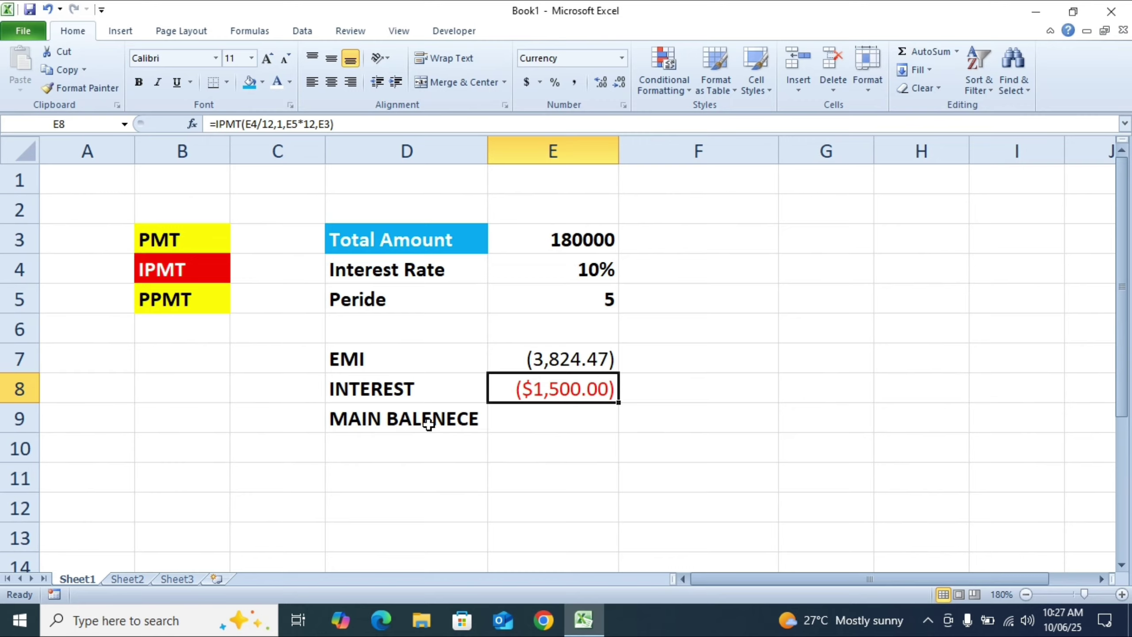
left_click(541, 418)
left_click(553, 358)
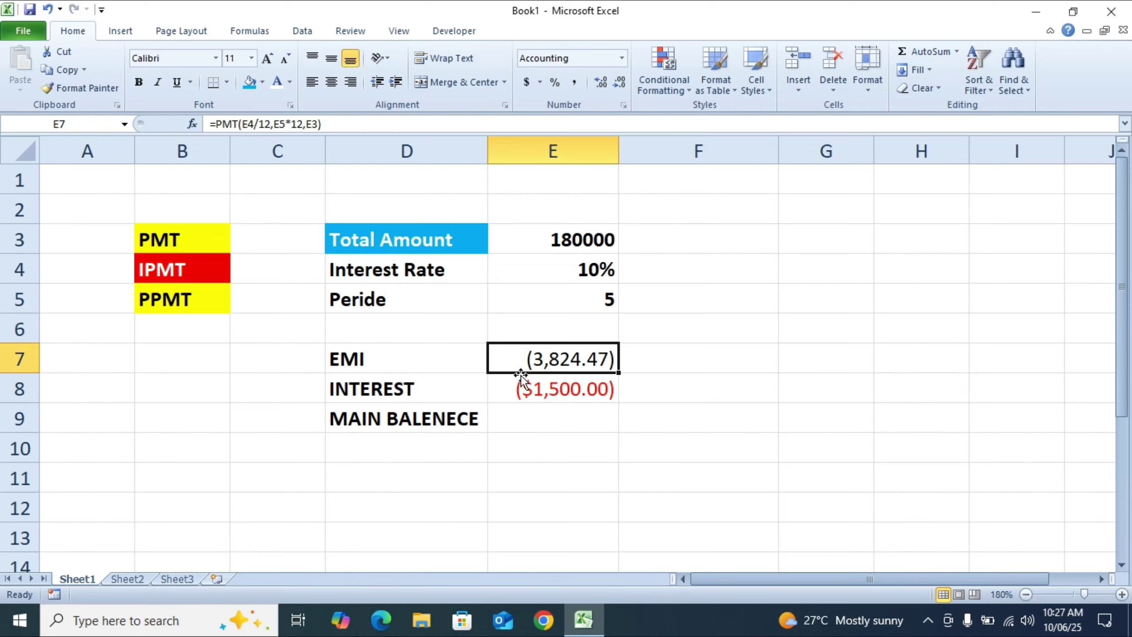
Step: Begin a PPMT formula in the MAIN BALENECE cell E9 with the monthly rate E4/12 as its rate argument
left_click(517, 424)
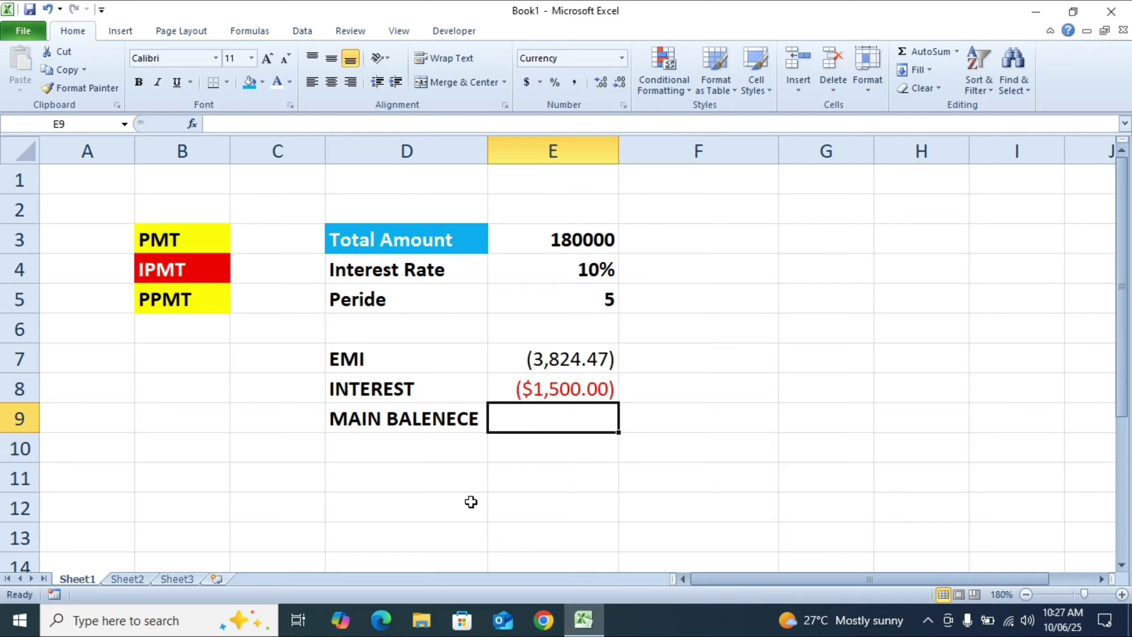
type("=")
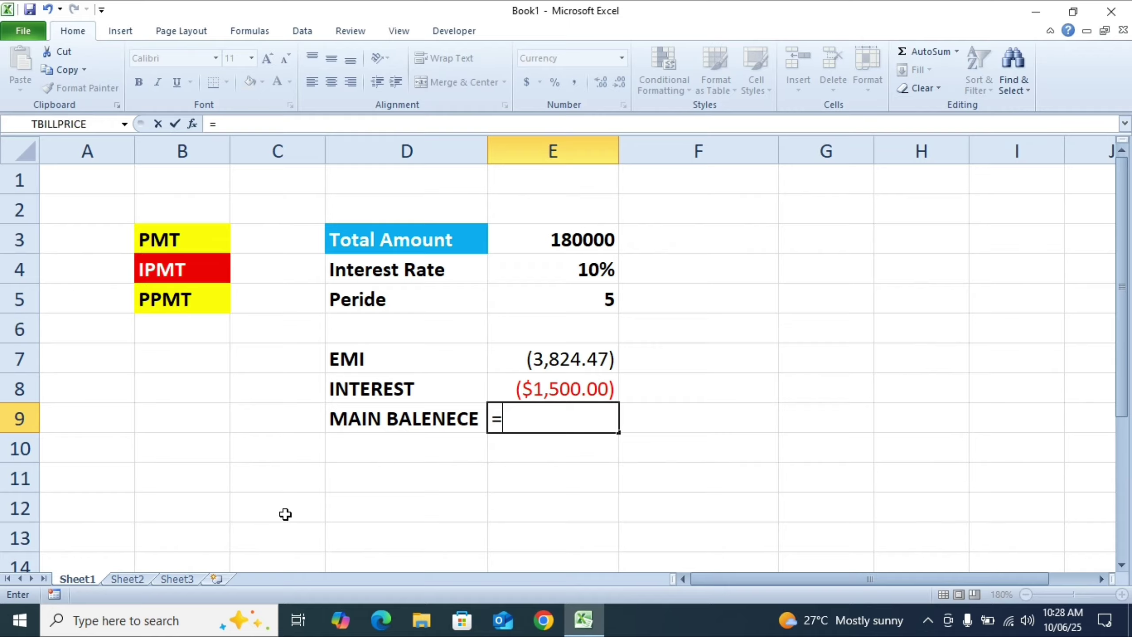
type("PP")
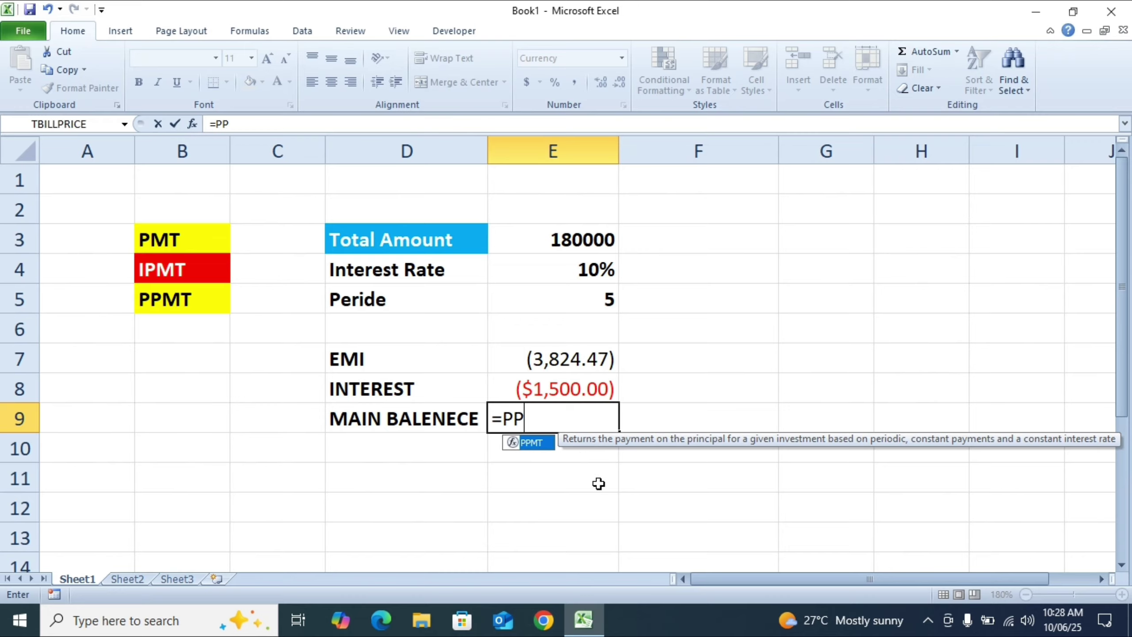
double_click(528, 442)
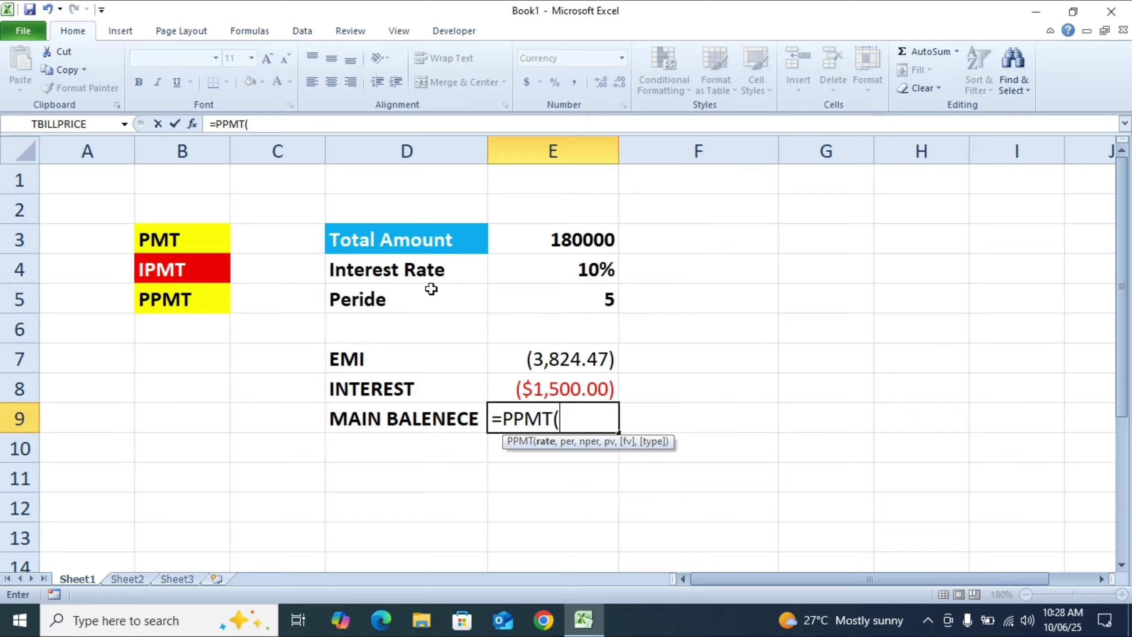
left_click(545, 272)
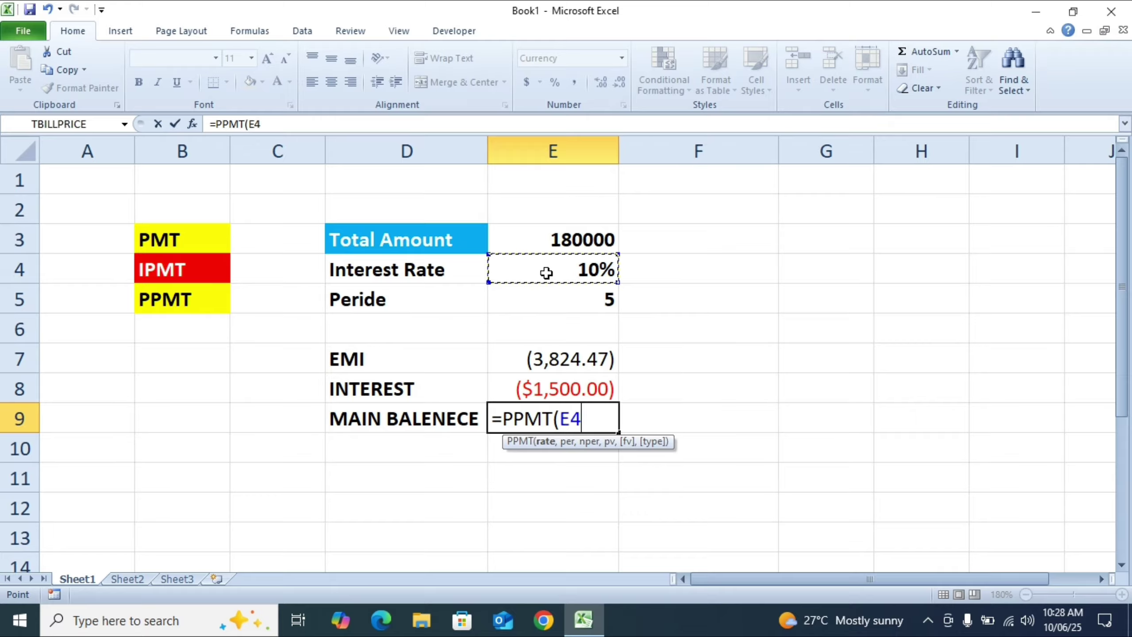
type("/12")
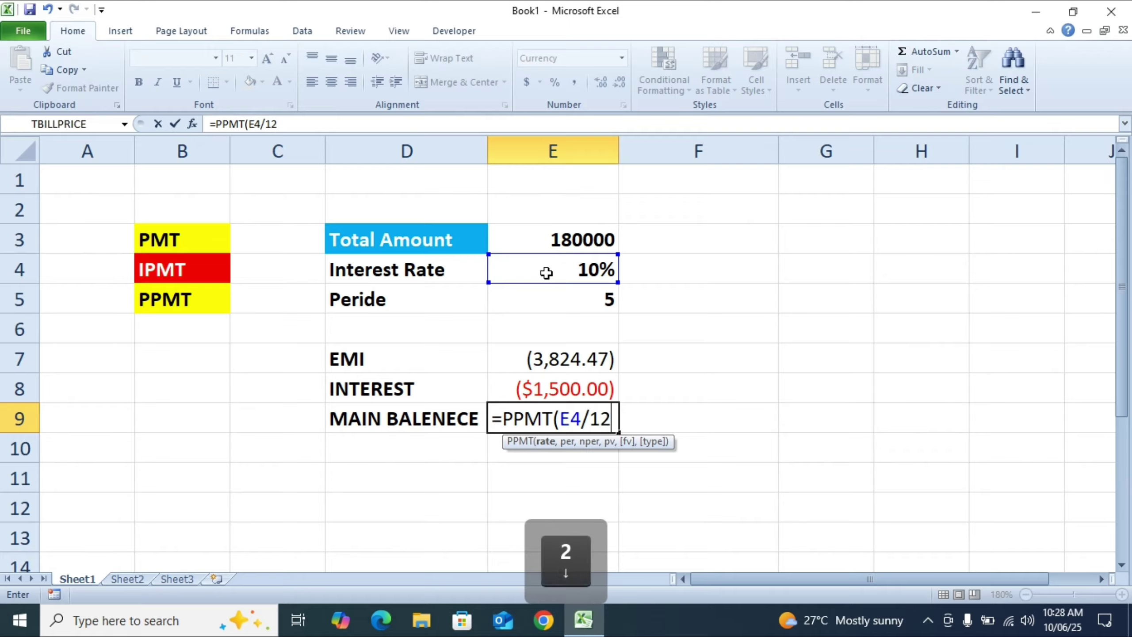
Step: Complete the MAIN BALENECE formula with period 1, E5*12 as the number of payments and E3 as the present value
type(",")
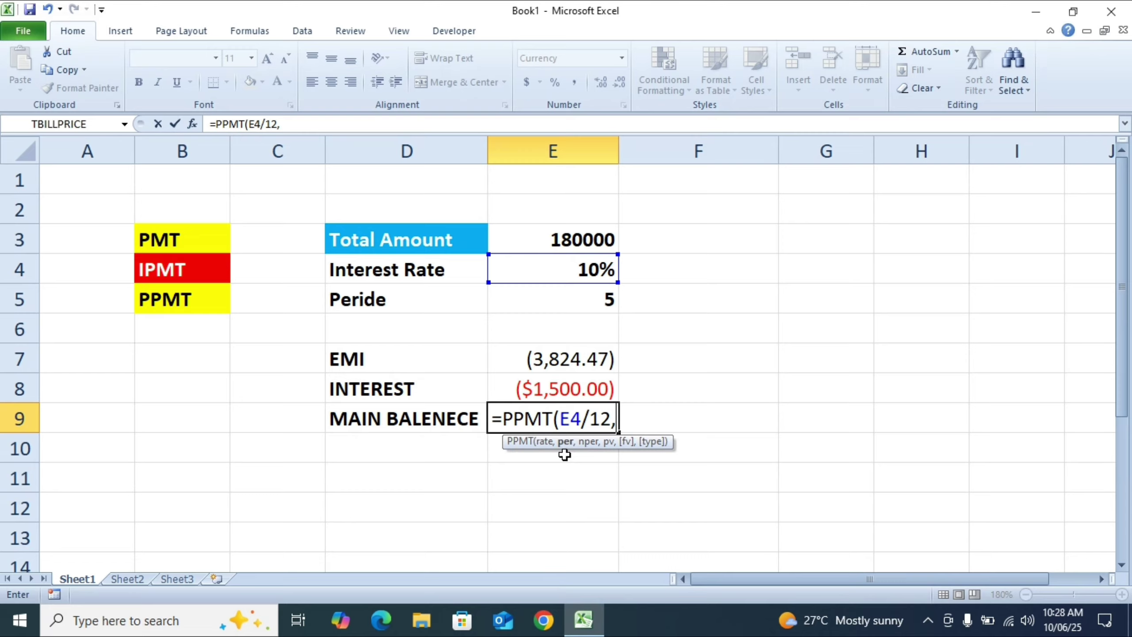
type("1")
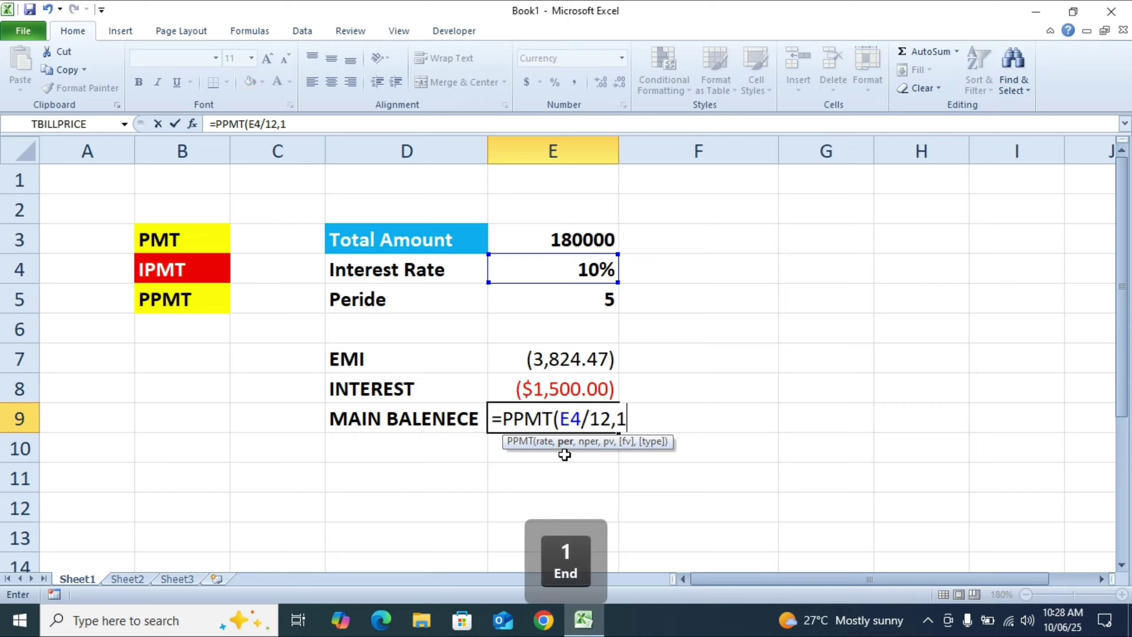
type(",")
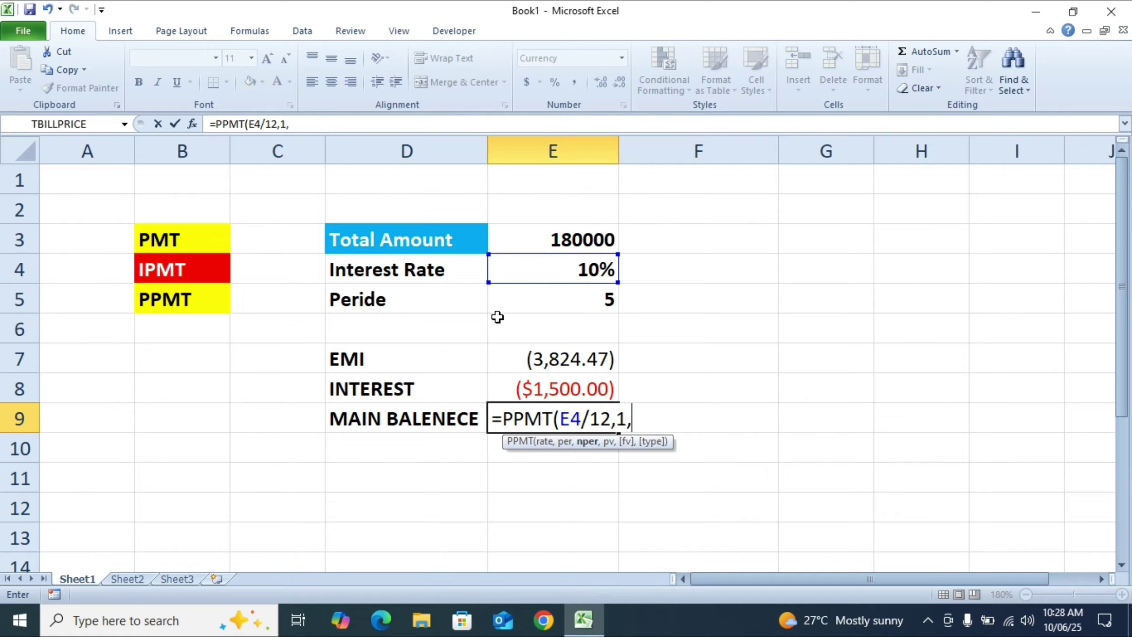
left_click(548, 299)
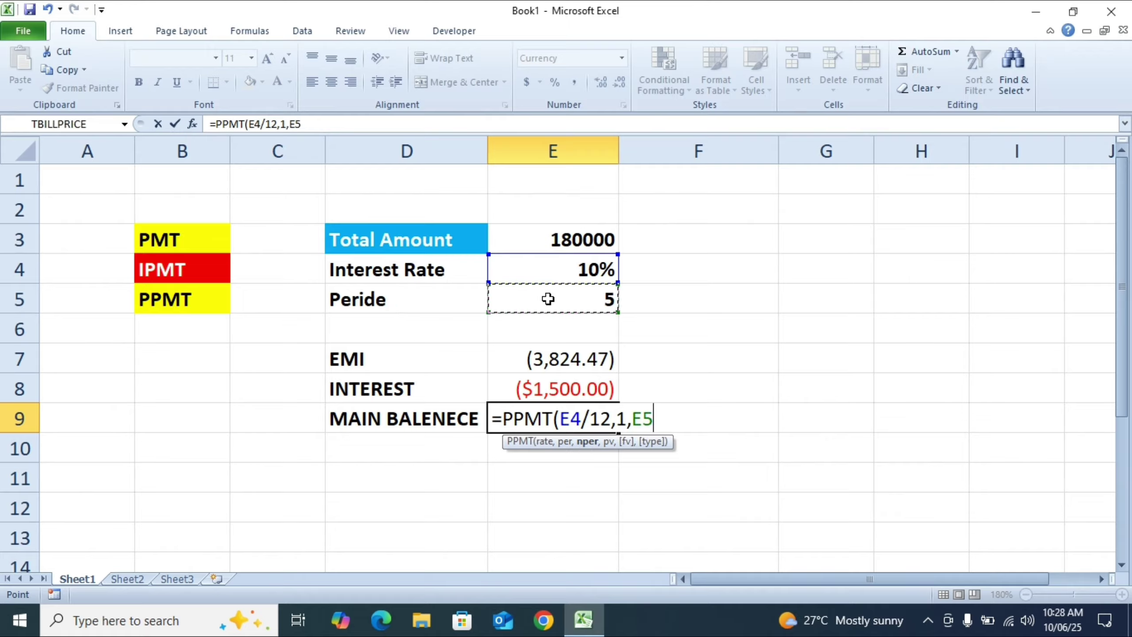
type("*12")
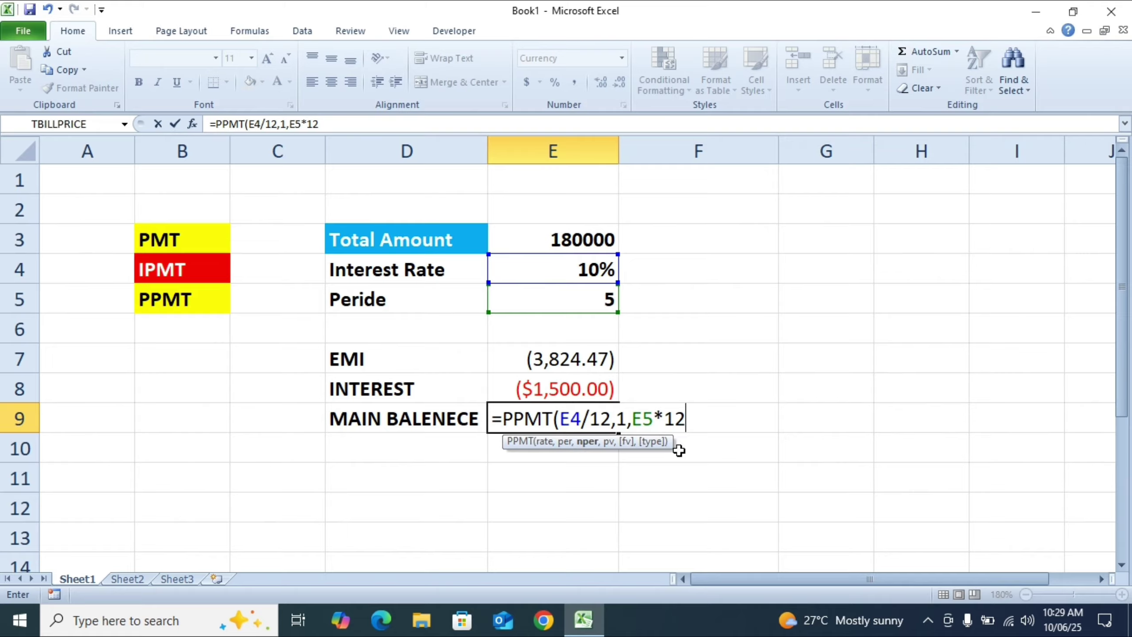
type(",")
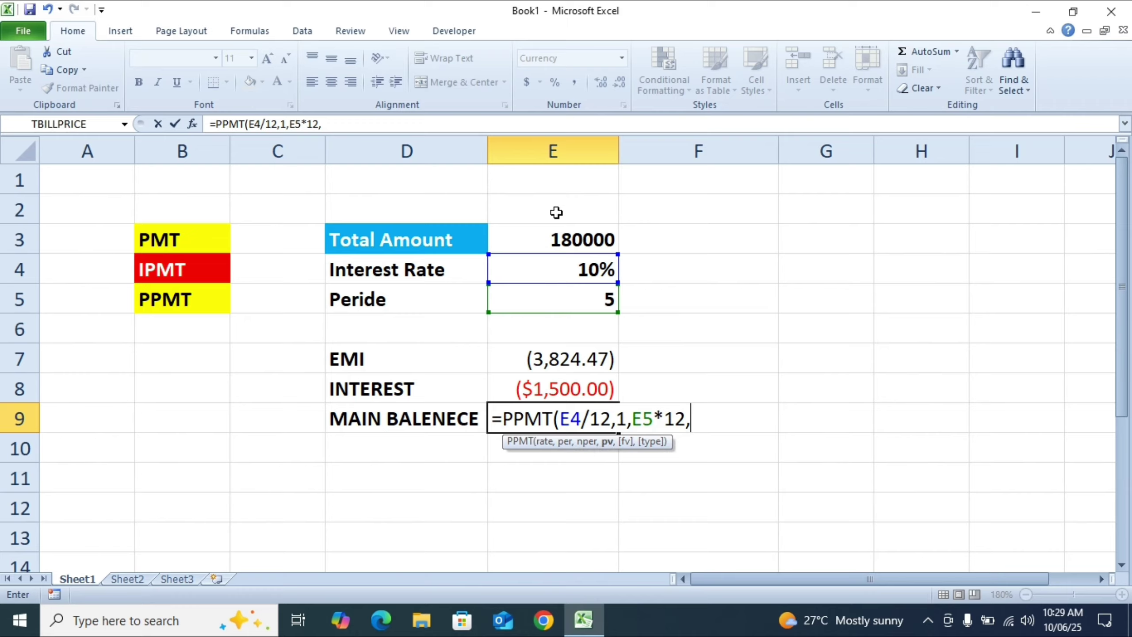
left_click(574, 243)
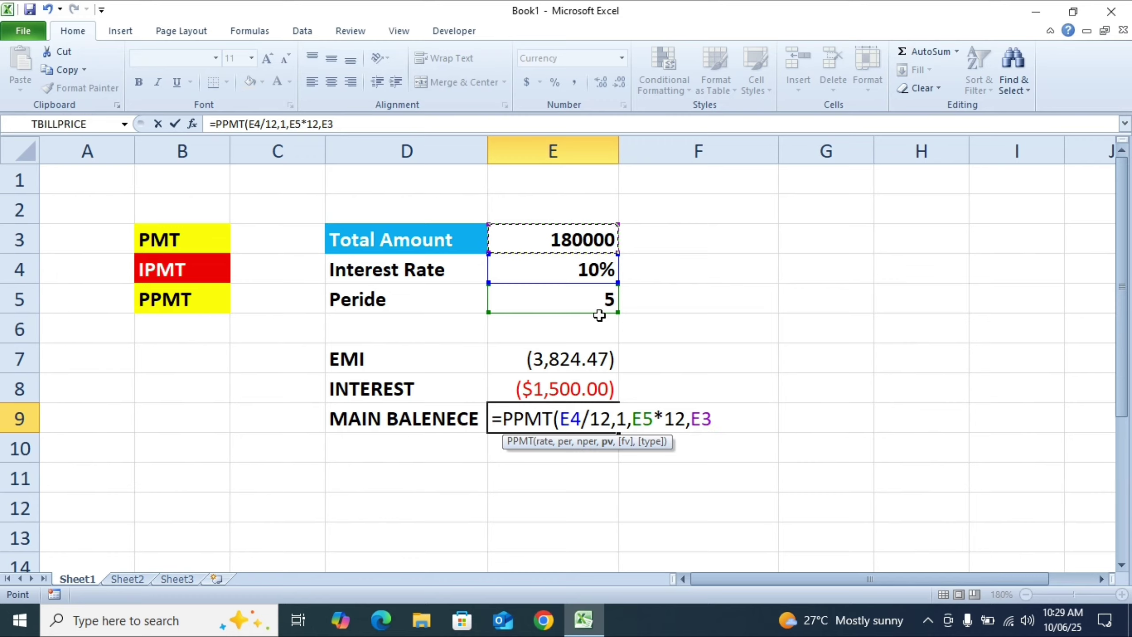
key("Return")
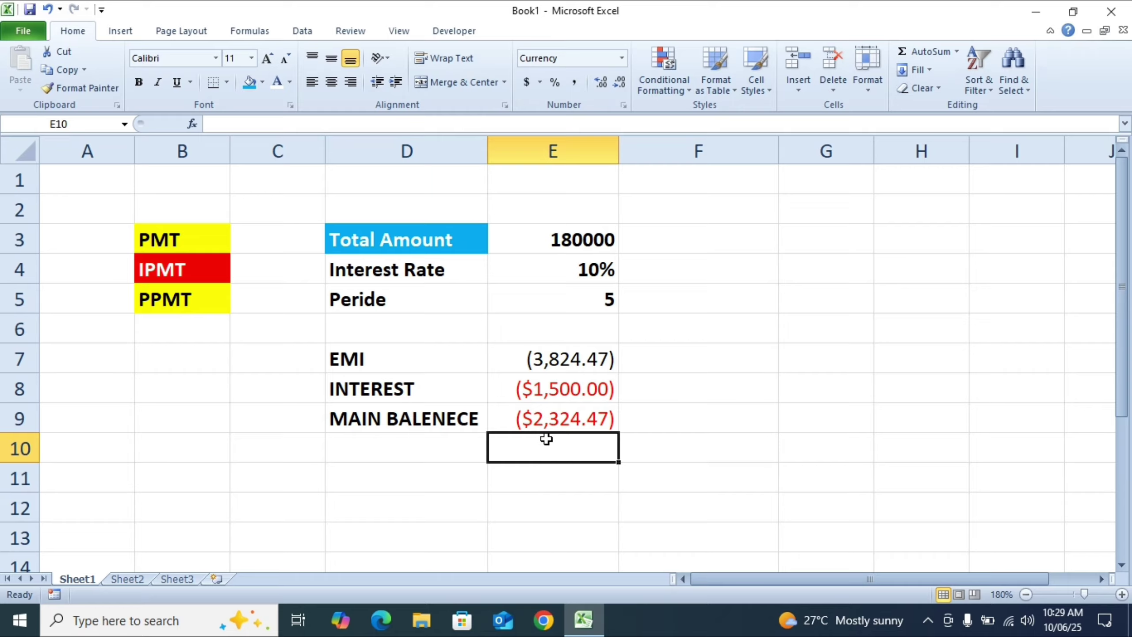
Step: Compare the EMI result in E7 with the INTEREST and MAIN BALENECE results in E8 and E9
left_click(535, 418)
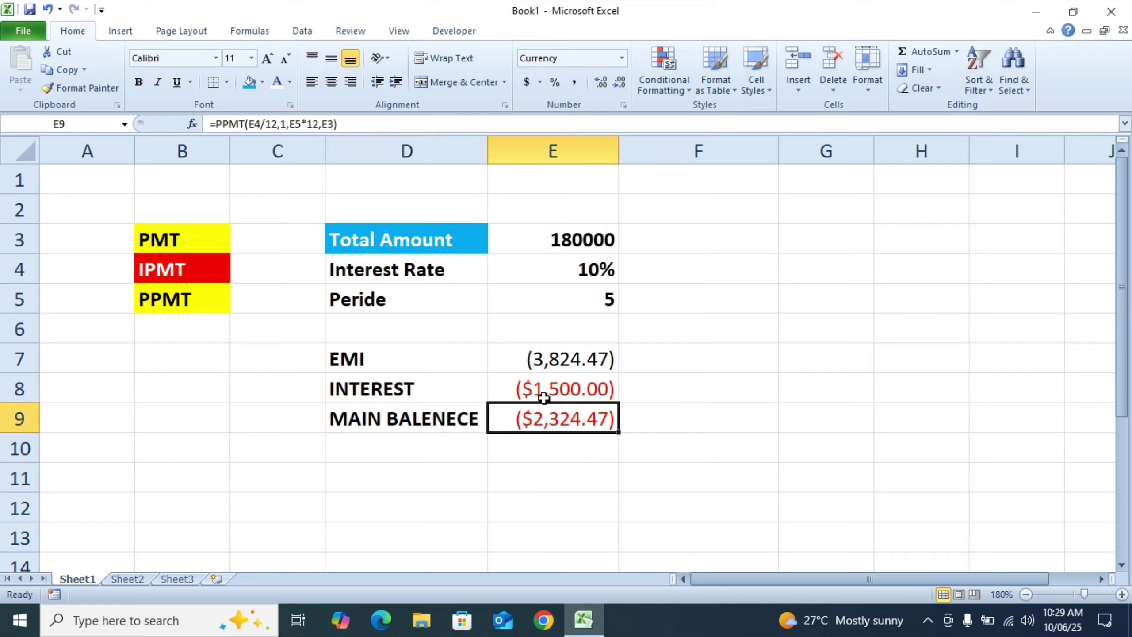
left_click(584, 393)
left_click(554, 440)
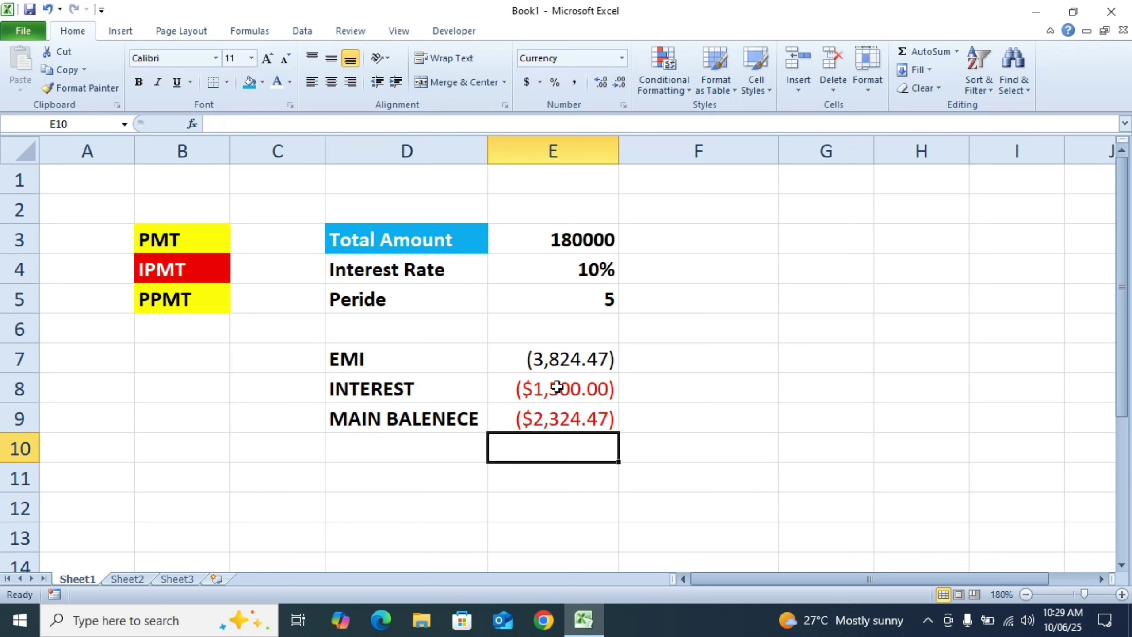
left_click(557, 363)
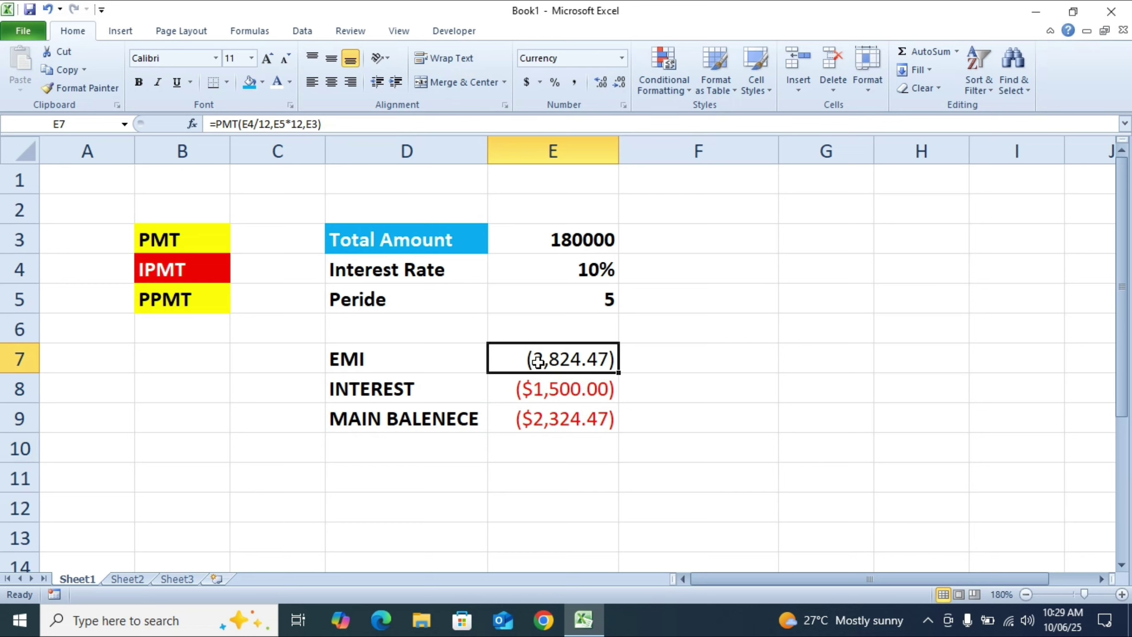
left_click(557, 407)
left_click_drag(558, 392, 551, 428)
left_click(437, 409)
left_click(553, 359)
left_click(548, 389)
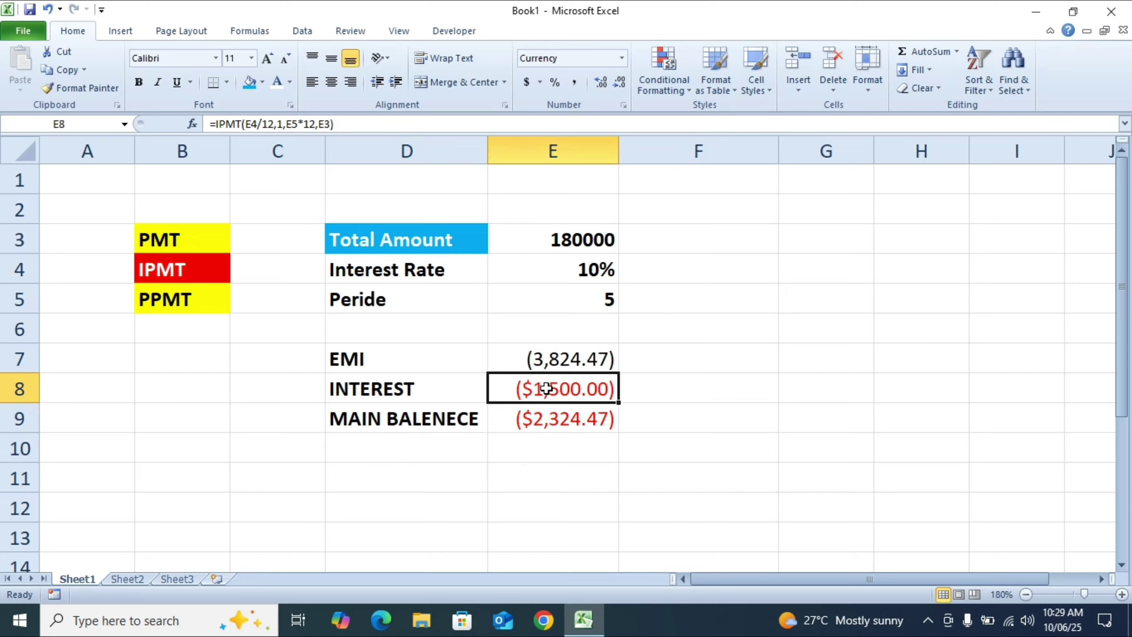
left_click(541, 417)
Step: Apply the comma number style to the INTEREST and MAIN BALENECE results in E8:E9
left_click_drag(542, 388, 540, 416)
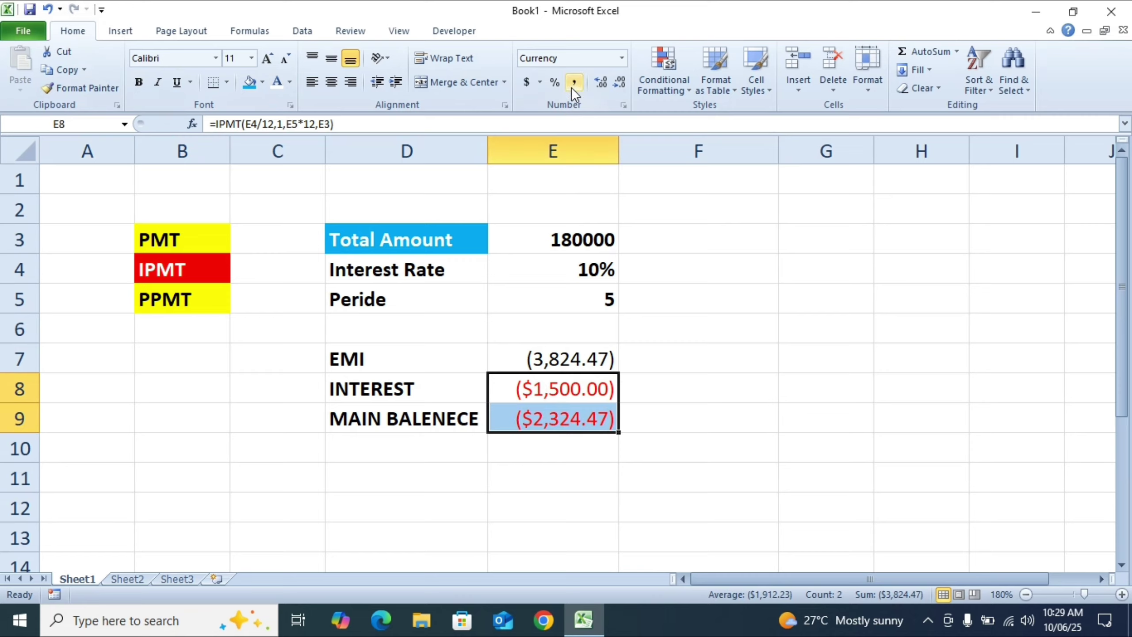
left_click(575, 80)
left_click(606, 421)
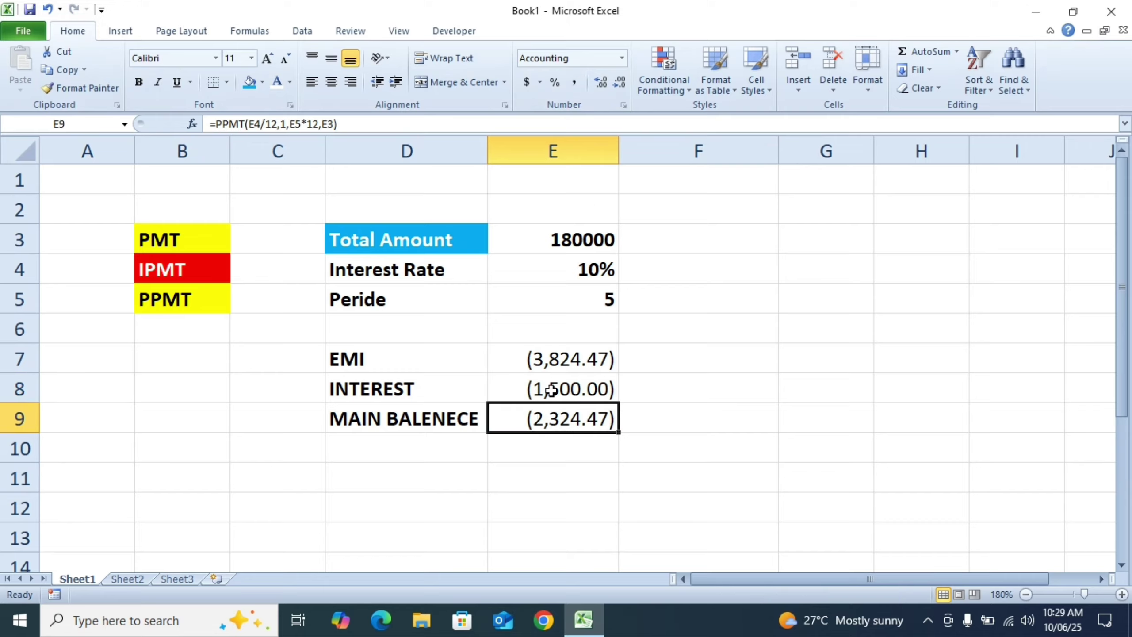
Step: Sum E8:E9 into E10 with AutoSum to check it against the EMI, and clear the sum from E10
left_click(572, 364)
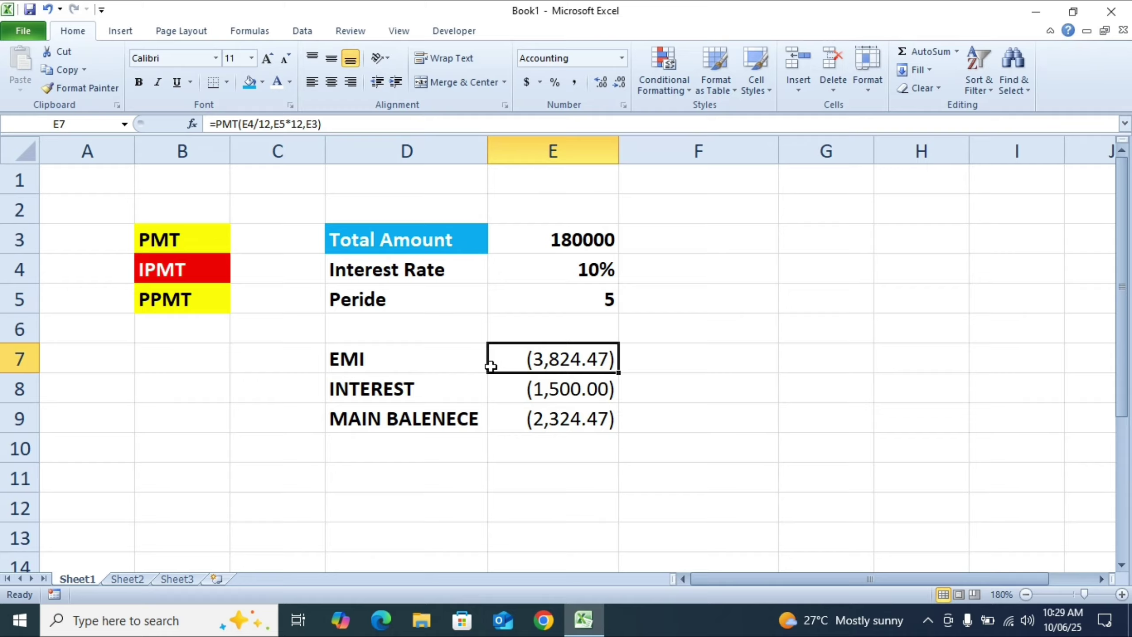
left_click_drag(549, 390, 551, 447)
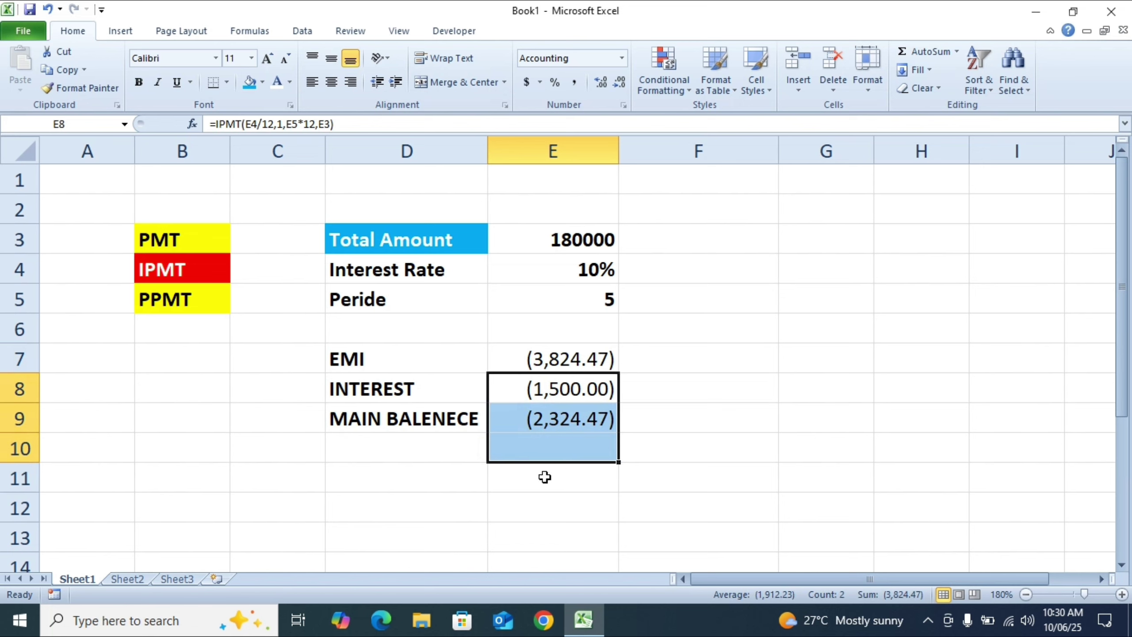
key("alt")
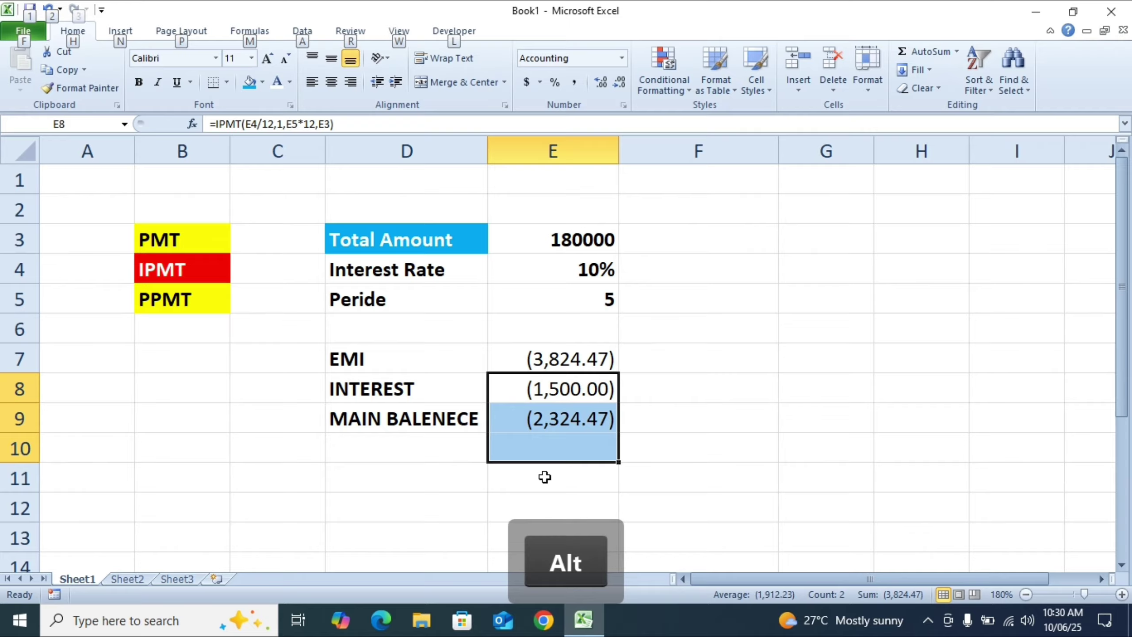
key("alt+equal")
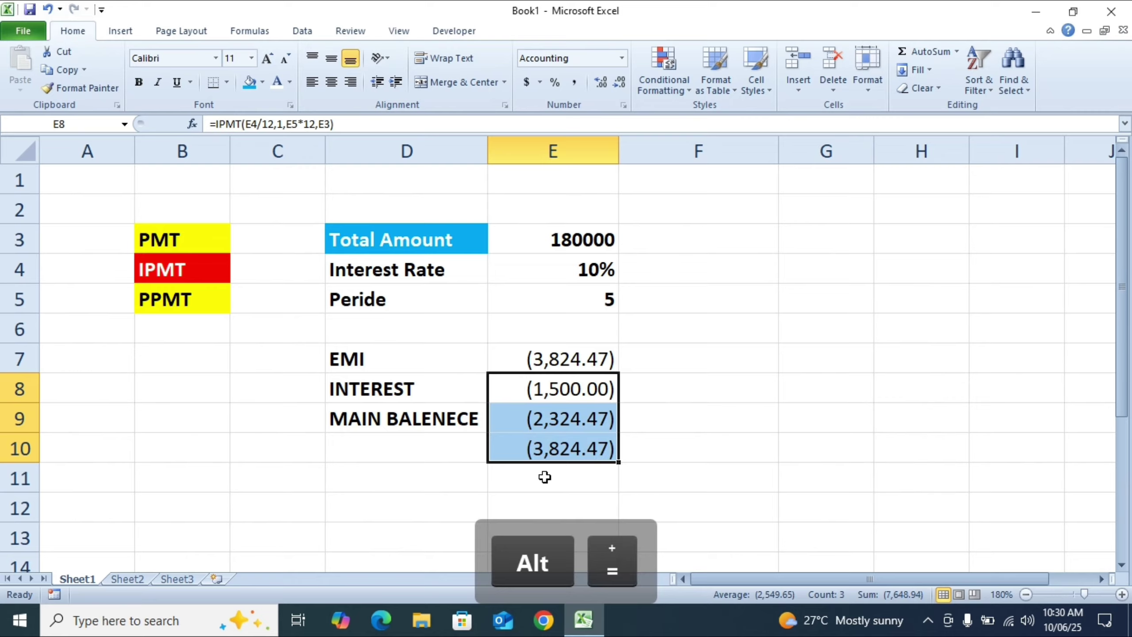
left_click(566, 451)
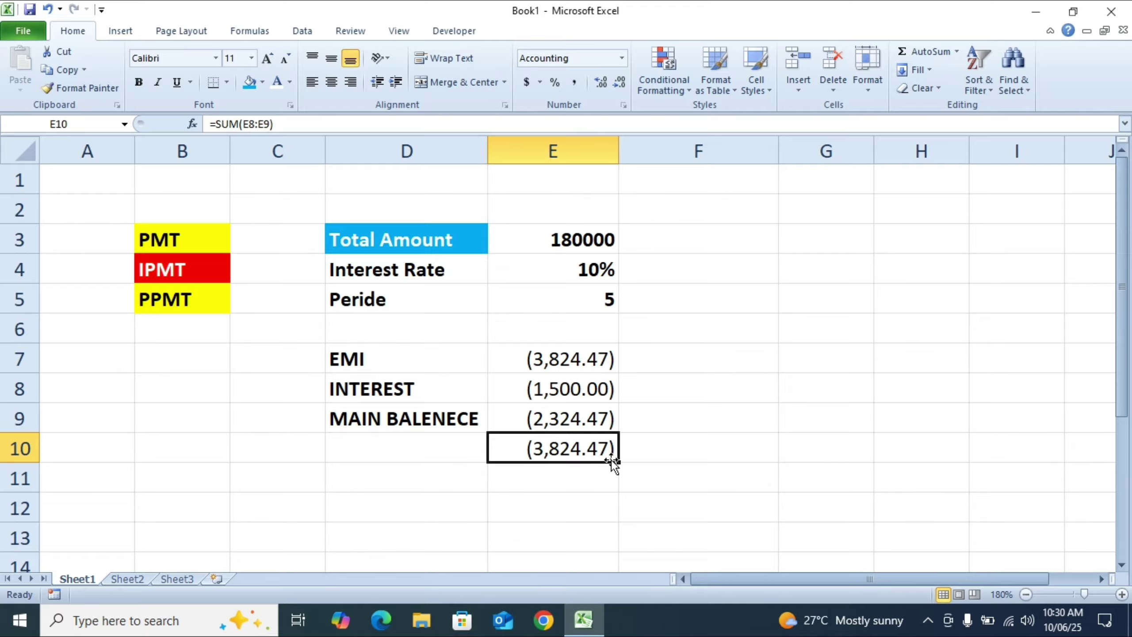
key("Delete")
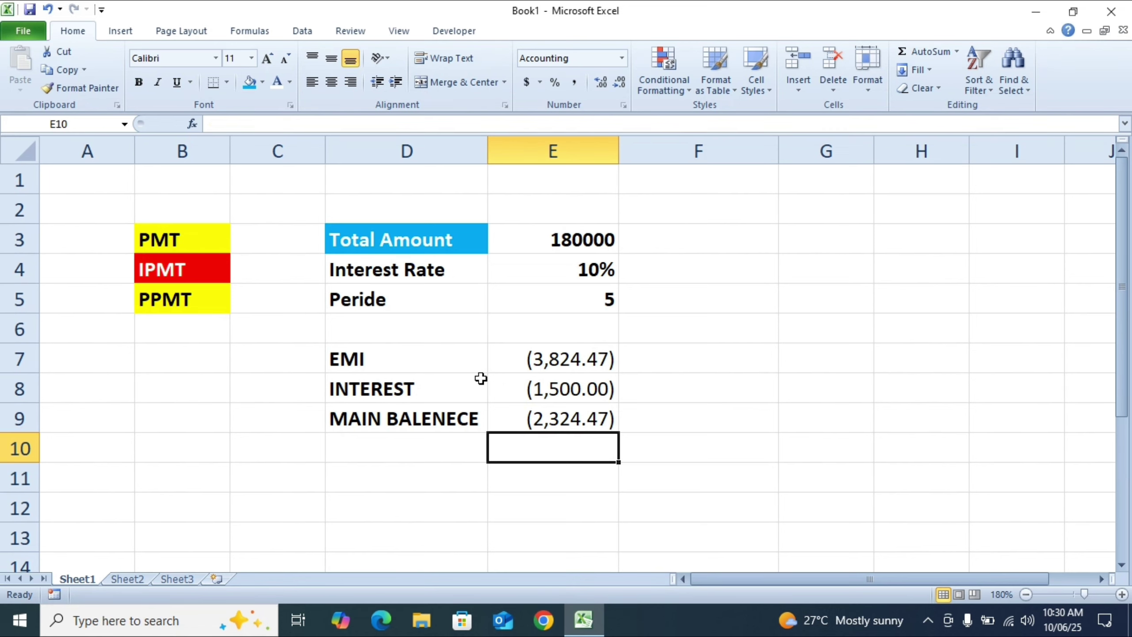
Step: Save the workbook to the Desktop under the file name EMI
key("ctrl+s")
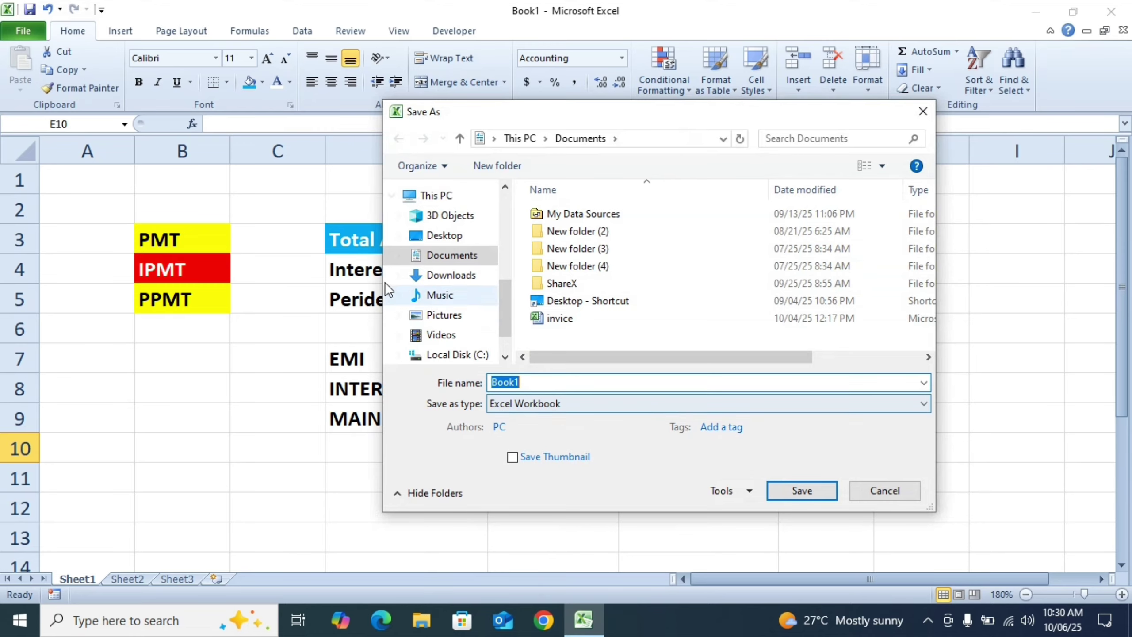
left_click(439, 235)
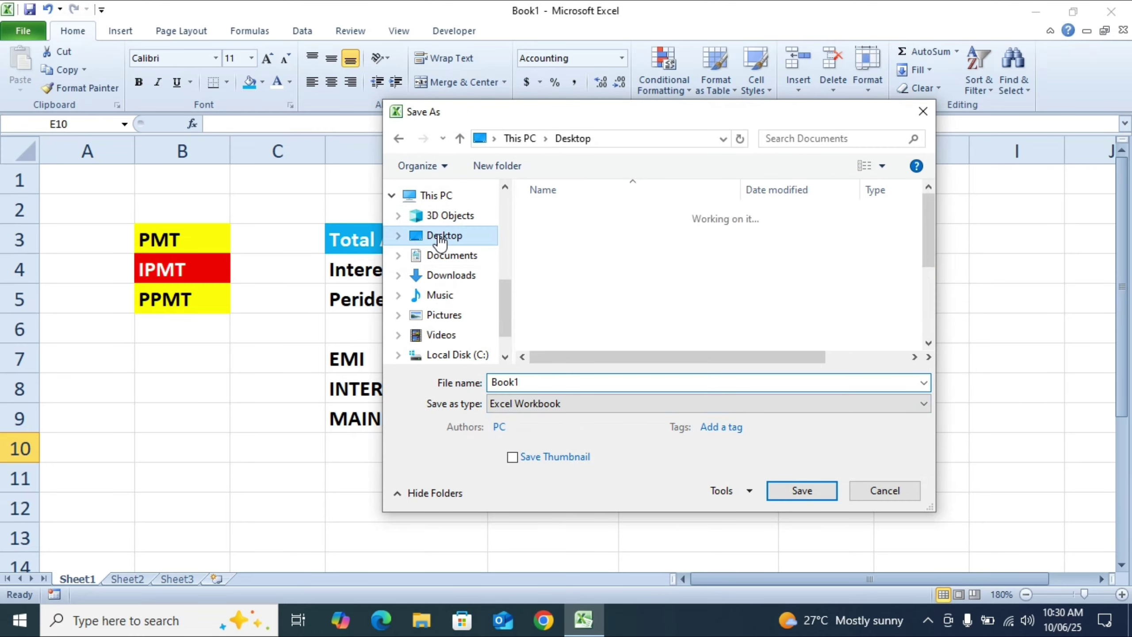
double_click(531, 382)
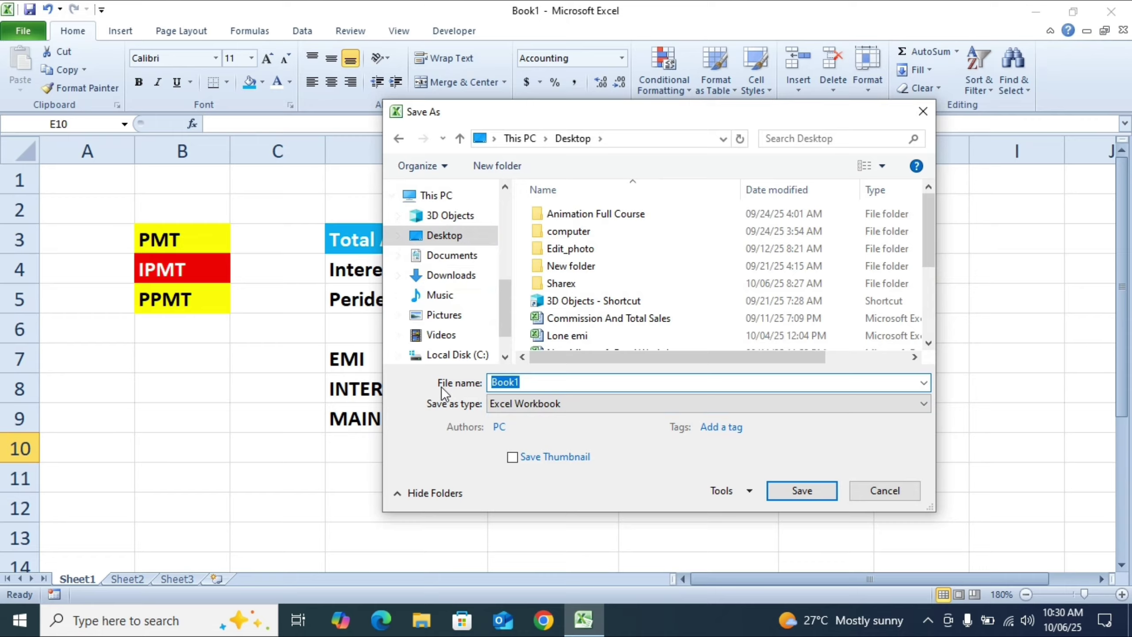
key("BackSpace")
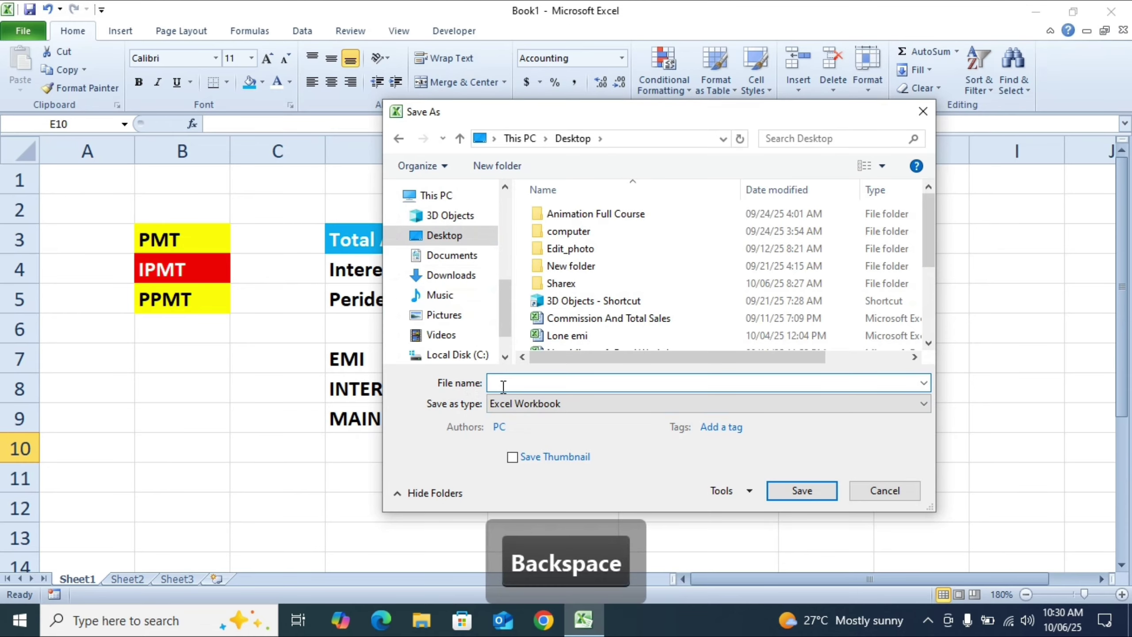
type("EMI")
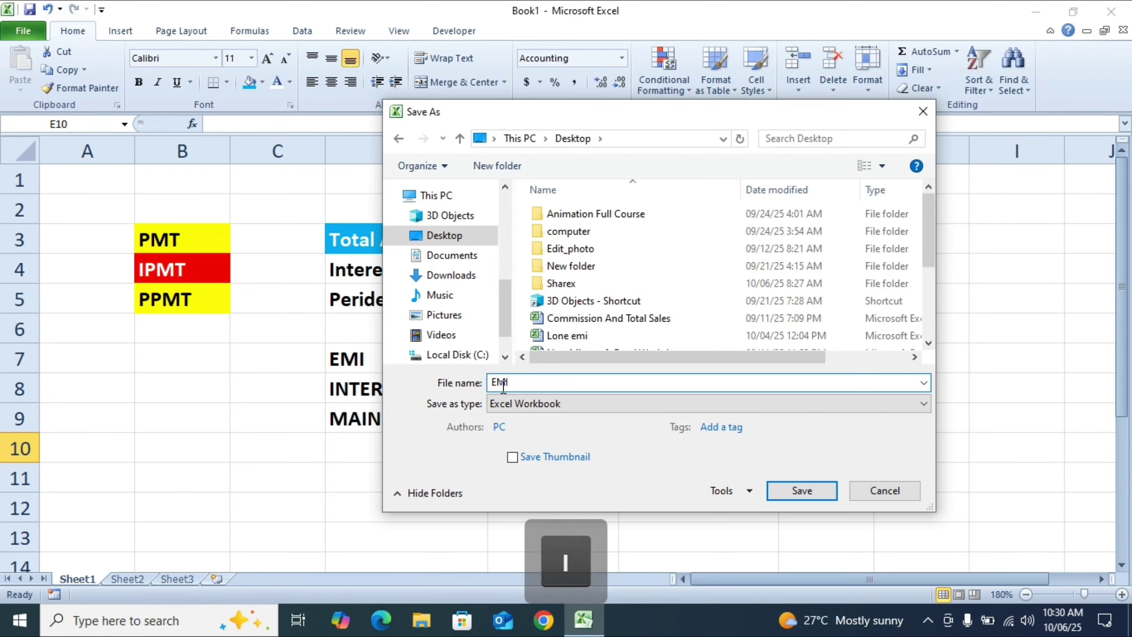
left_click(803, 491)
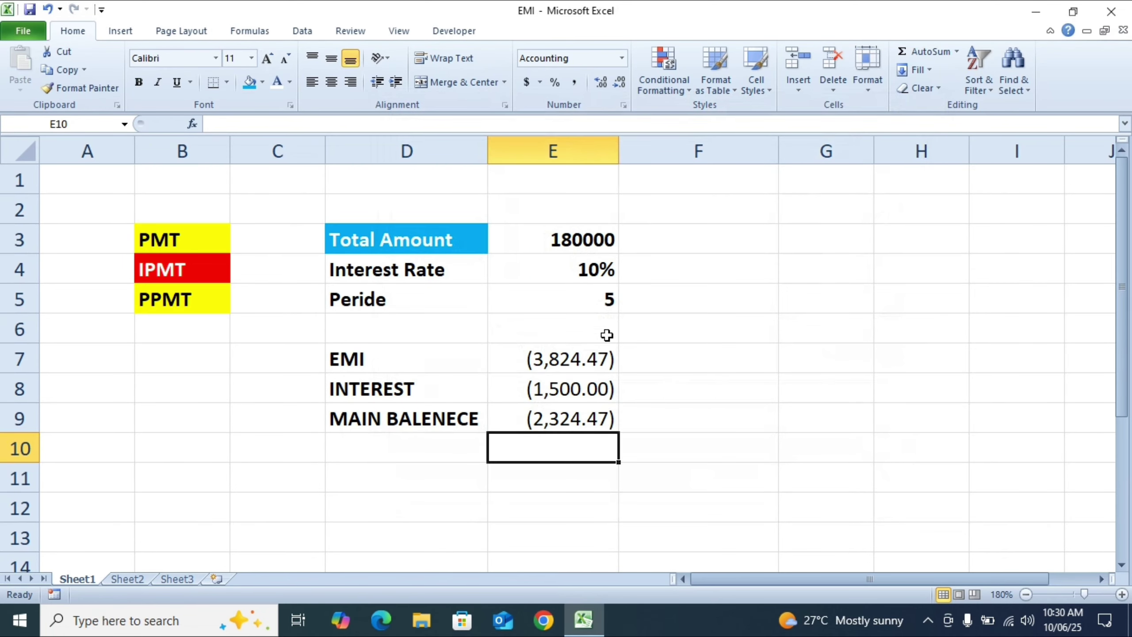
Step: Set the Total Amount in E3 to 150000 and check the recalculated INTEREST, MAIN BALENECE and EMI results
left_click(566, 239)
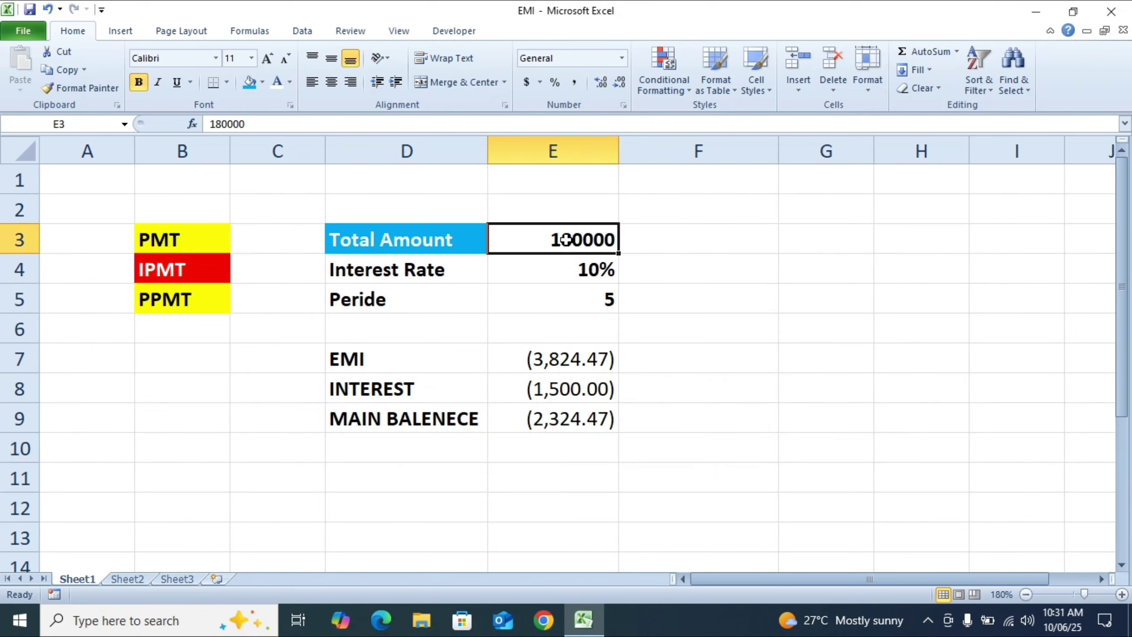
type("1500000")
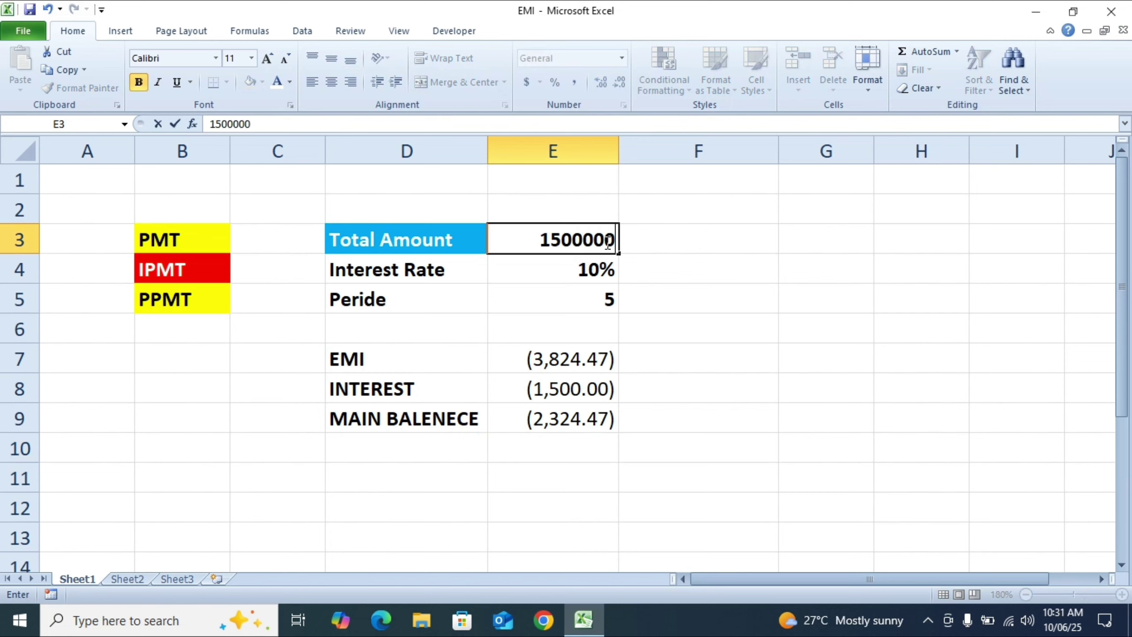
key("BackSpace")
key("Return")
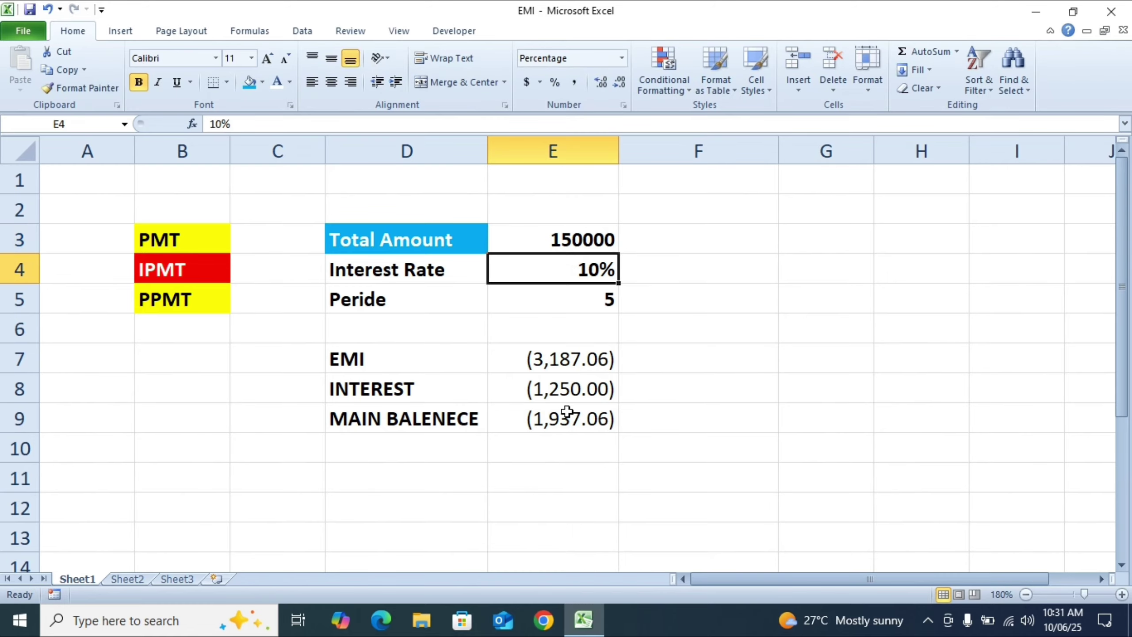
left_click(577, 391)
left_click(550, 421)
left_click(568, 364)
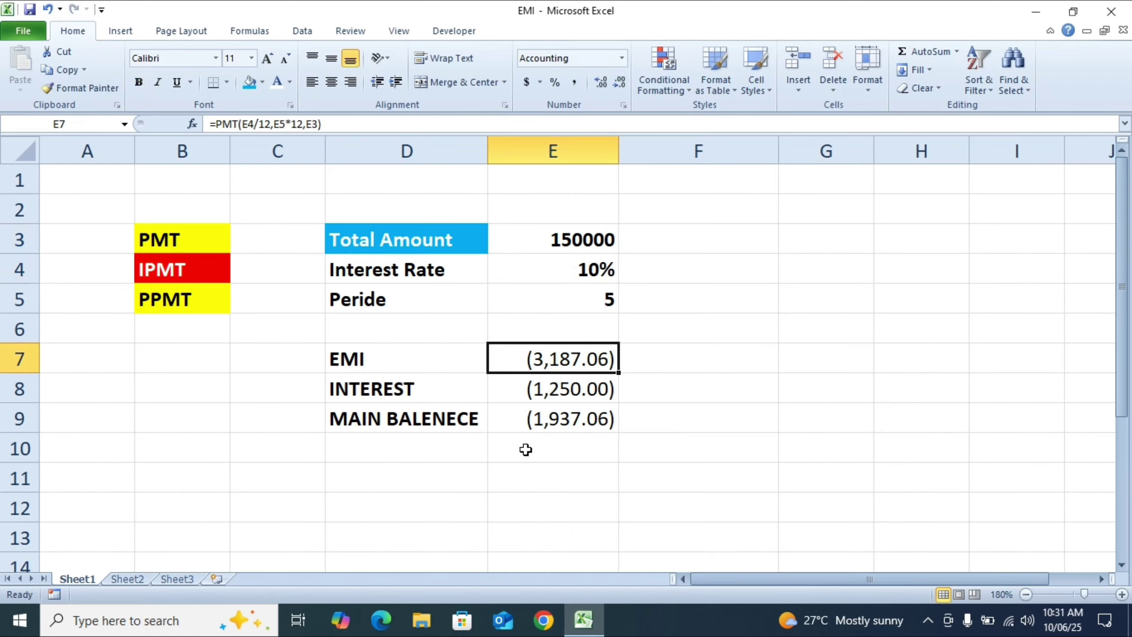
Step: Set the Interest Rate in E4 to 9%
left_click(598, 269)
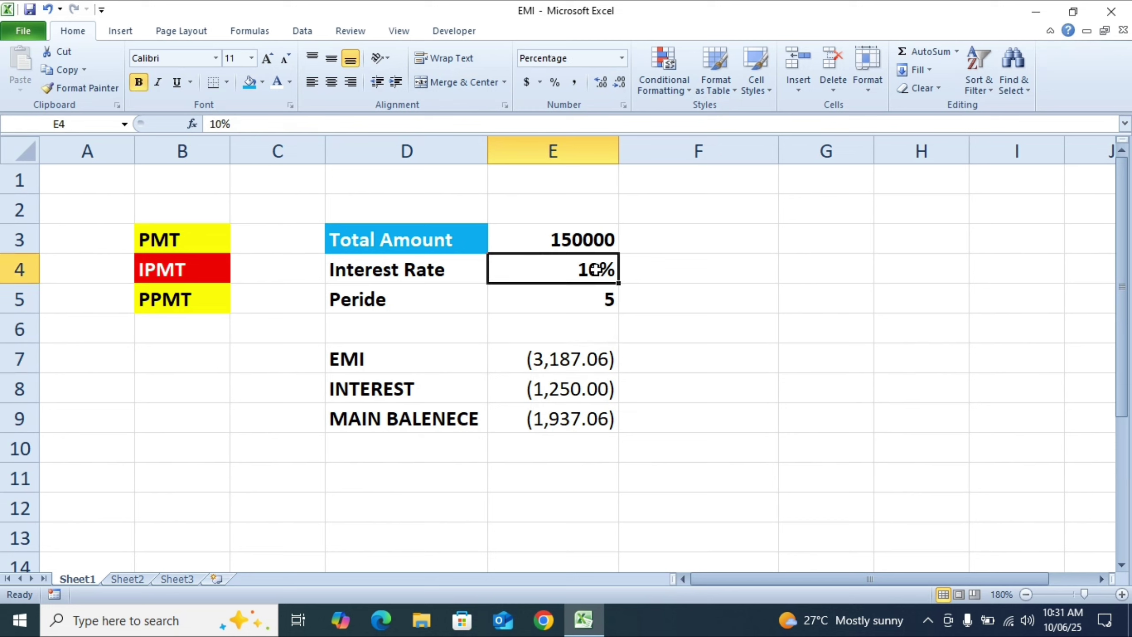
double_click(597, 270)
key("BackSpace")
key("BackSpace")
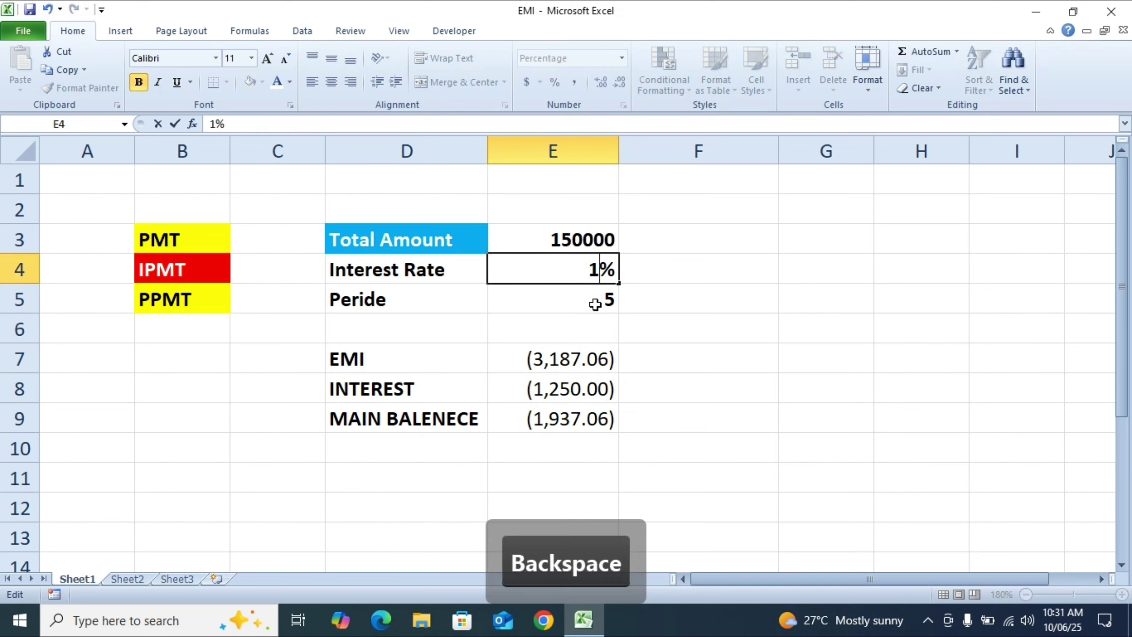
type("9")
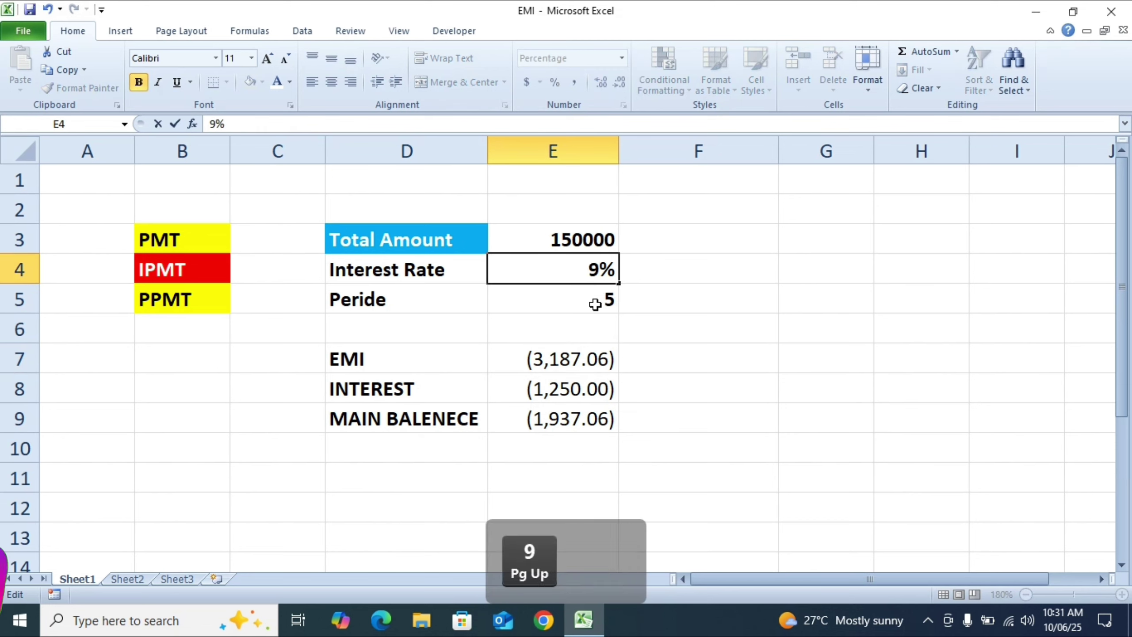
left_click(675, 362)
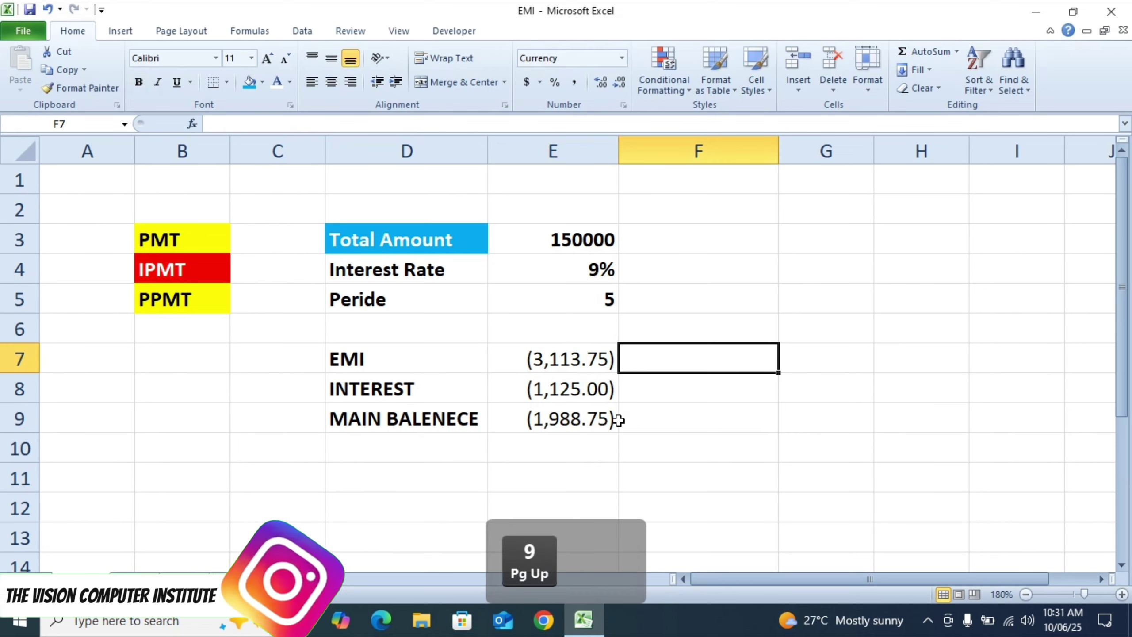
Step: Set the Peride value in E5 to 2
left_click(562, 299)
key("BackSpace")
type("2")
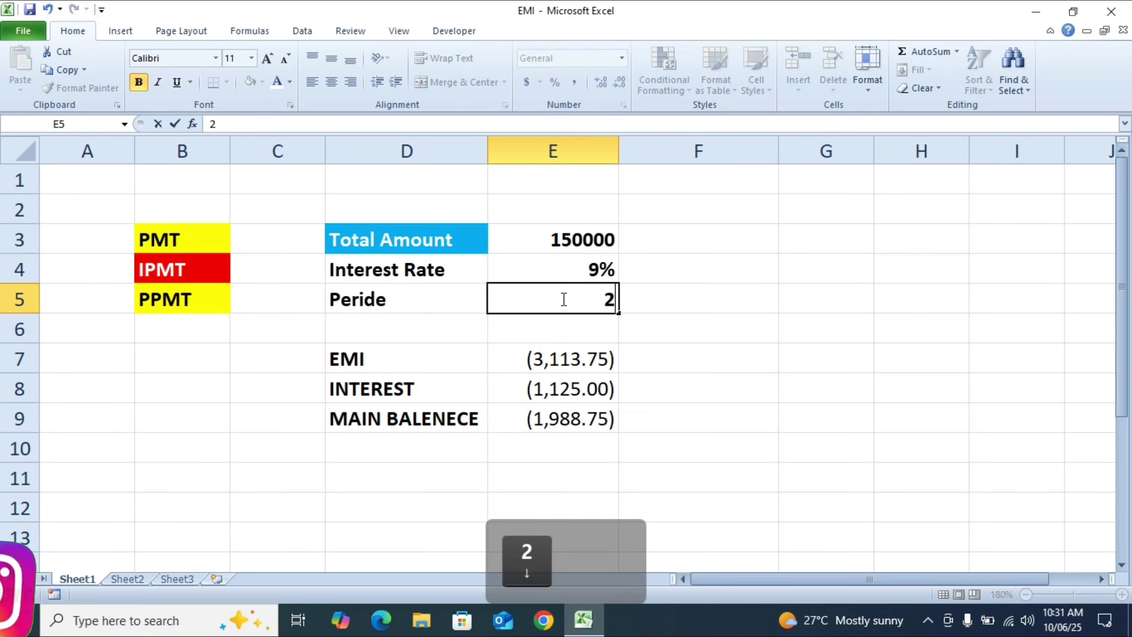
left_click(677, 361)
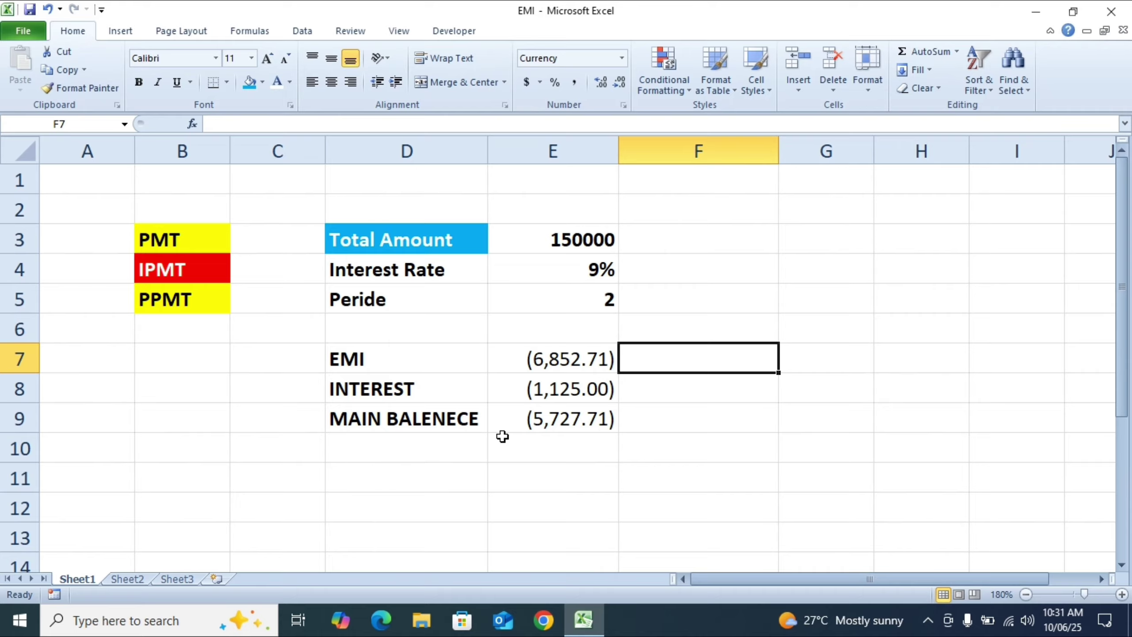
Step: Review the Total Amount, Interest Rate and Peride entries that feed the EMI, INTEREST and MAIN BALENECE results
left_click(573, 245)
left_click(702, 437)
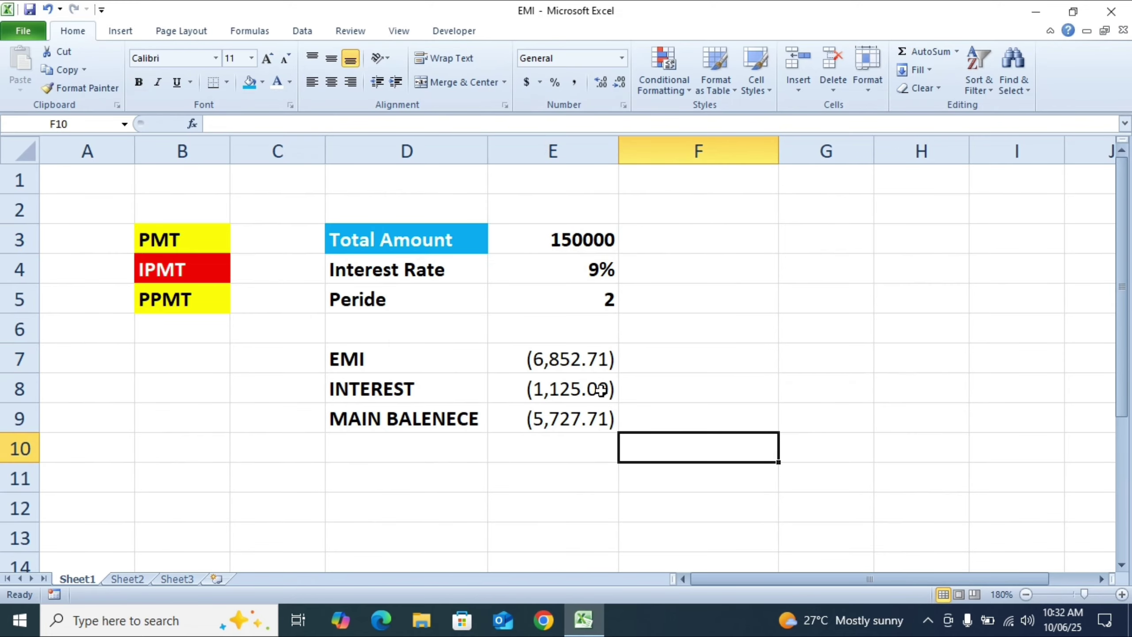
left_click(428, 232)
left_click(458, 275)
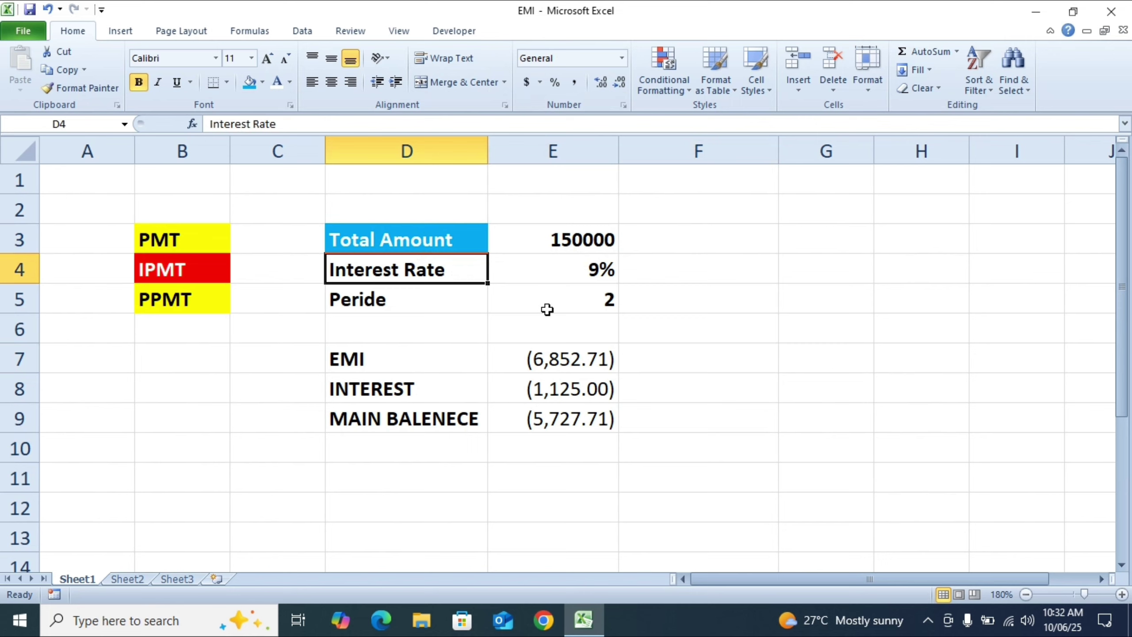
left_click(553, 280)
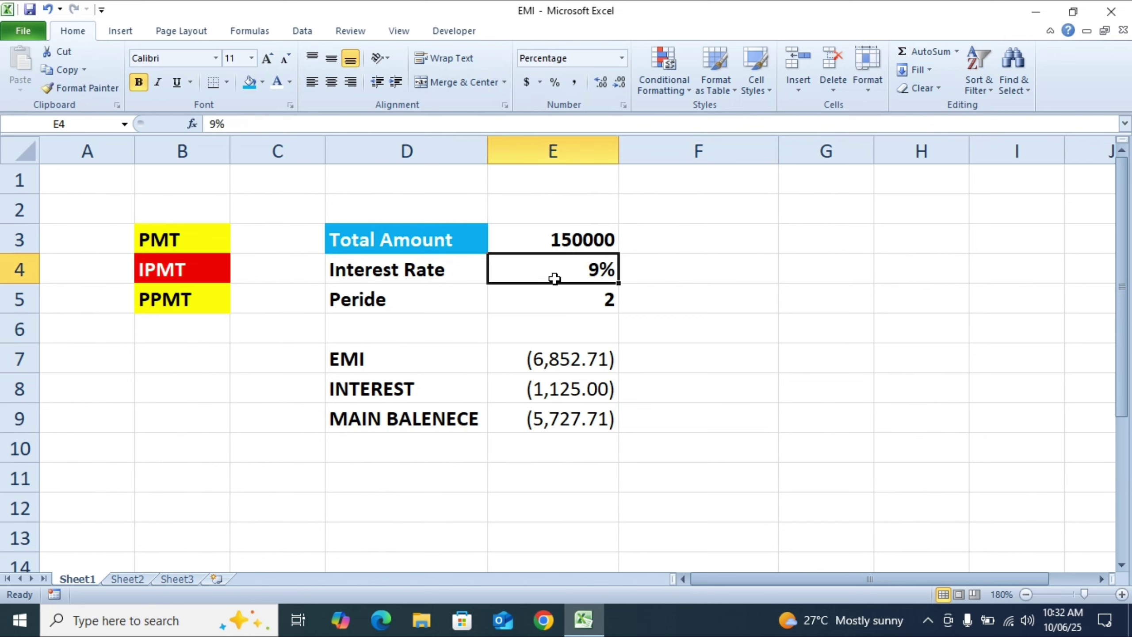
left_click(544, 304)
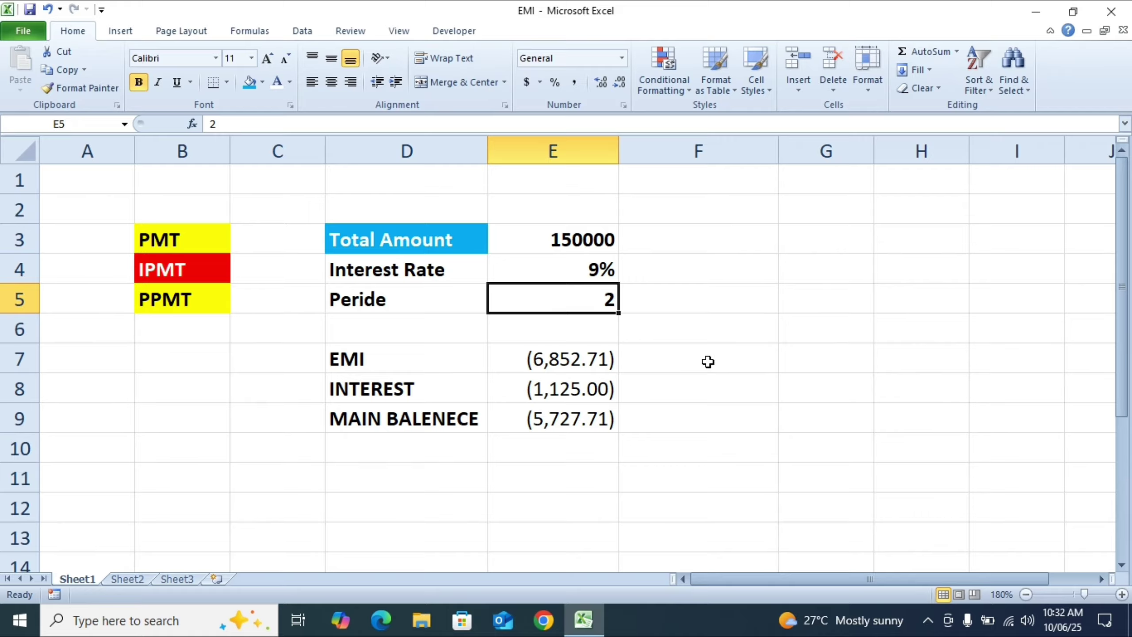
left_click_drag(708, 362, 400, 540)
left_click(684, 457)
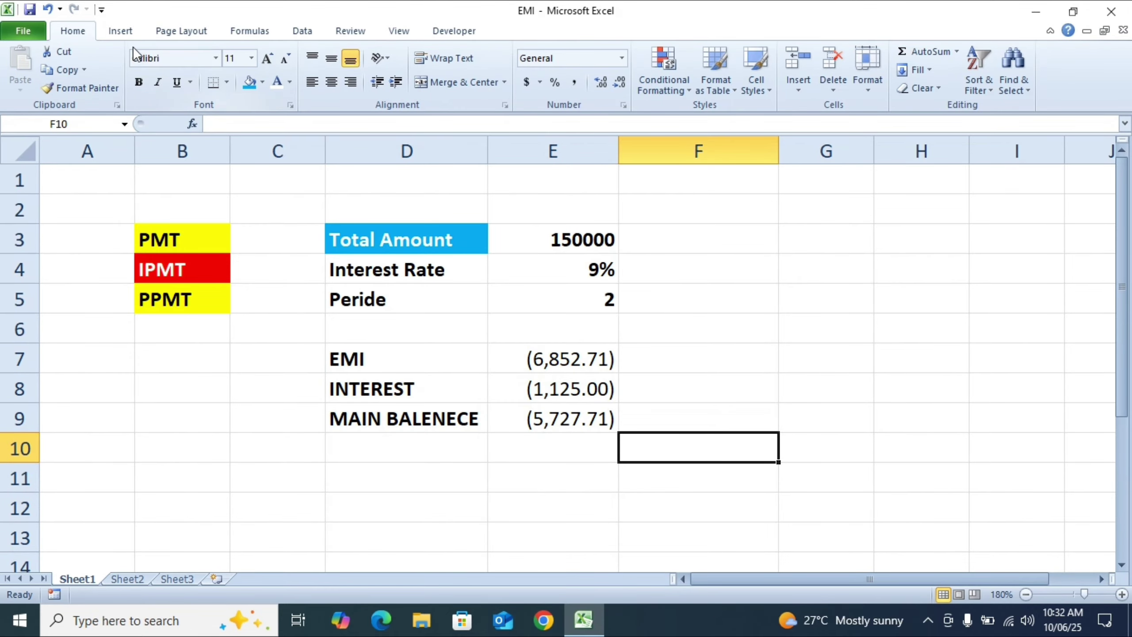
Step: Browse the Financial function list to locate PMT and PPMT, and close it without inserting a function
left_click(234, 32)
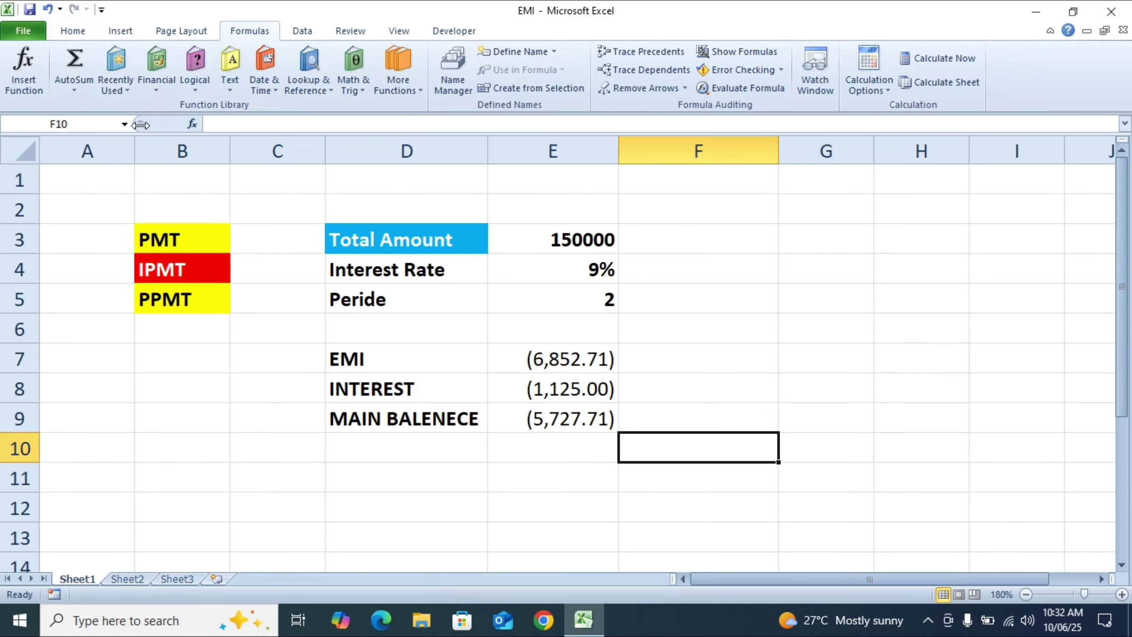
left_click(163, 92)
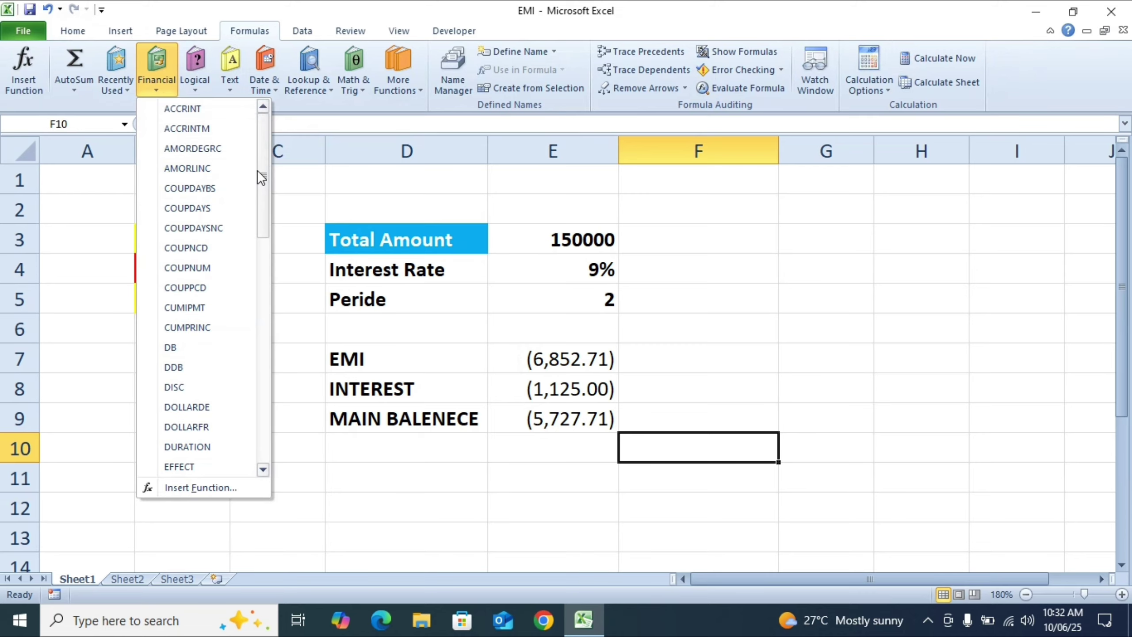
left_click_drag(261, 177, 250, 333)
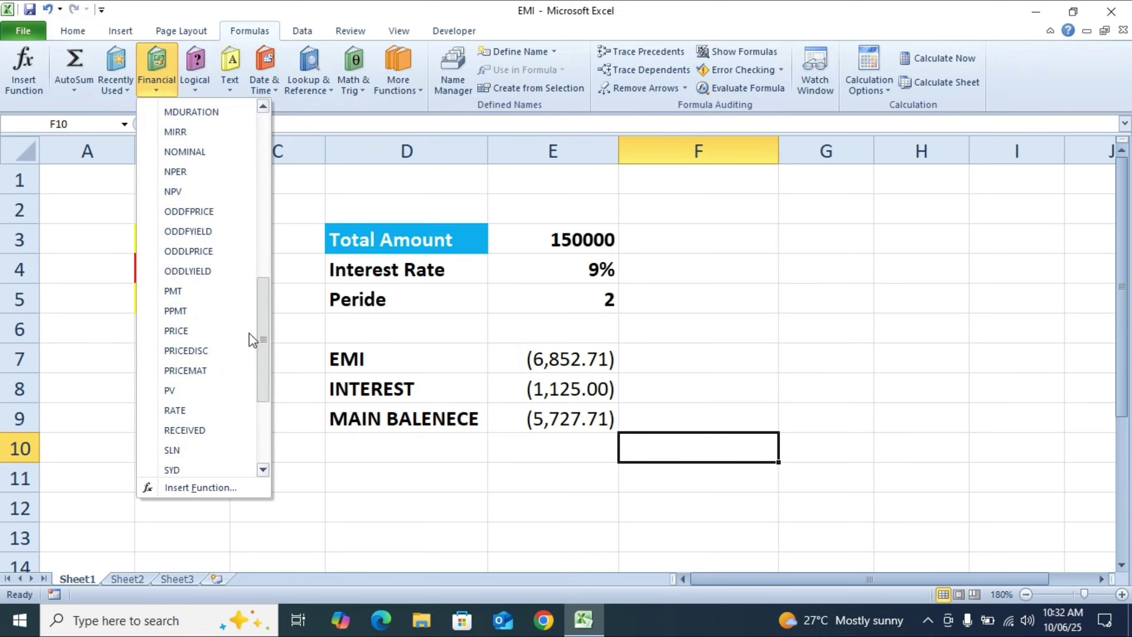
left_click(504, 430)
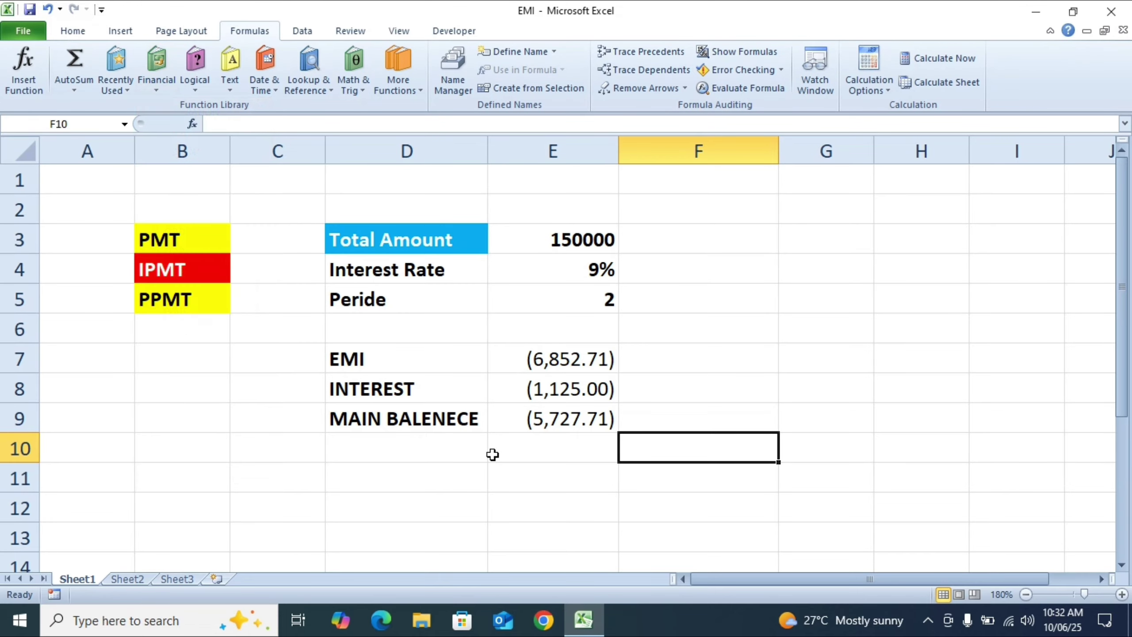